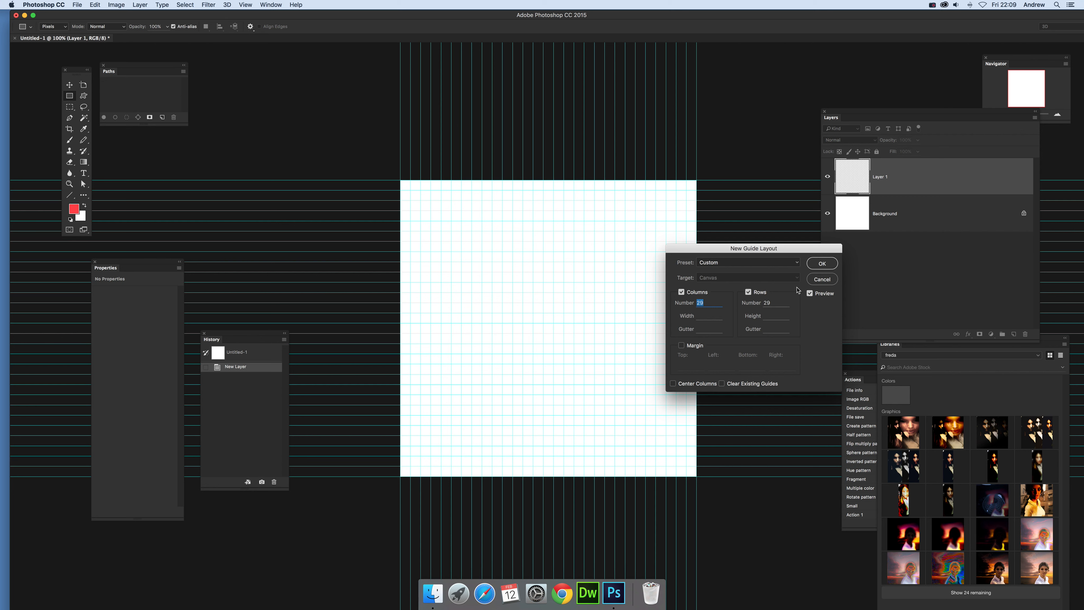
Apply the guide layout of 29 columns and 29 rows, and fill the canvas's leftmost column and bottom row with red rectangles.
left_click(822, 263)
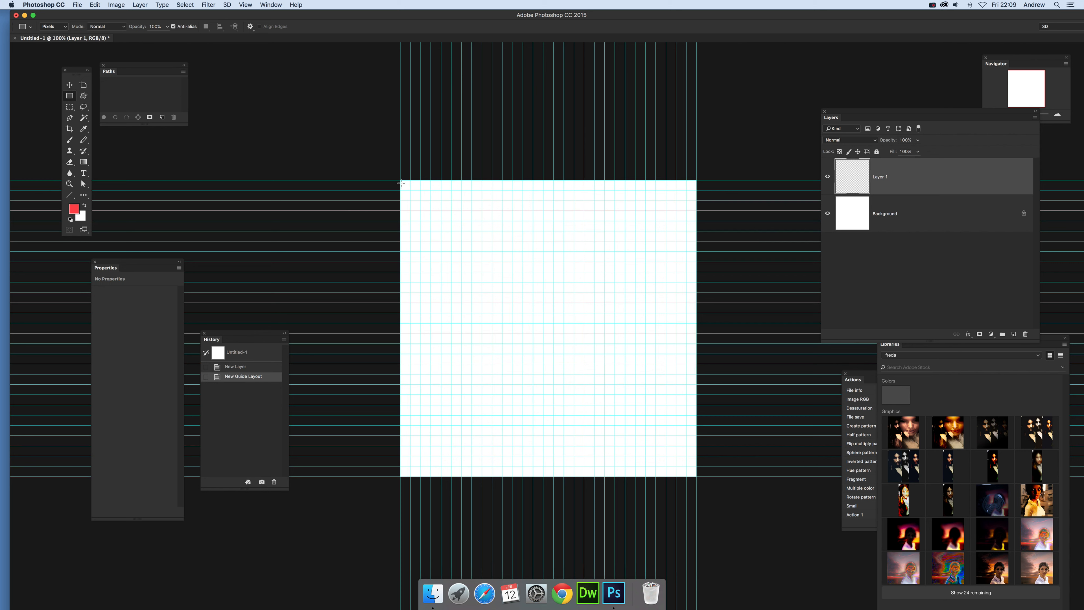
left_click_drag(400, 181, 411, 477)
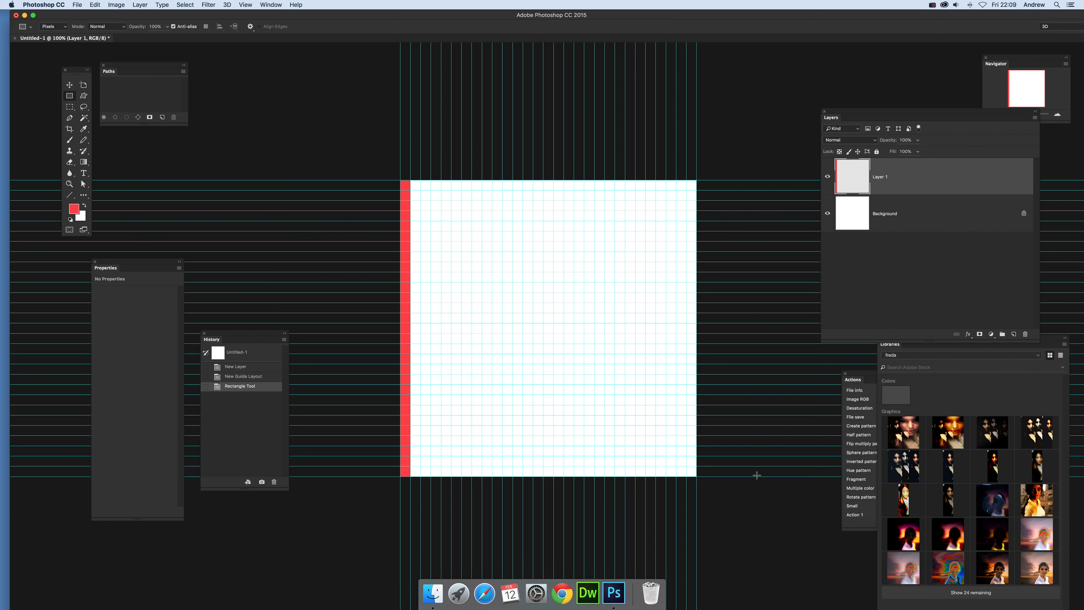
left_click_drag(696, 466, 400, 477)
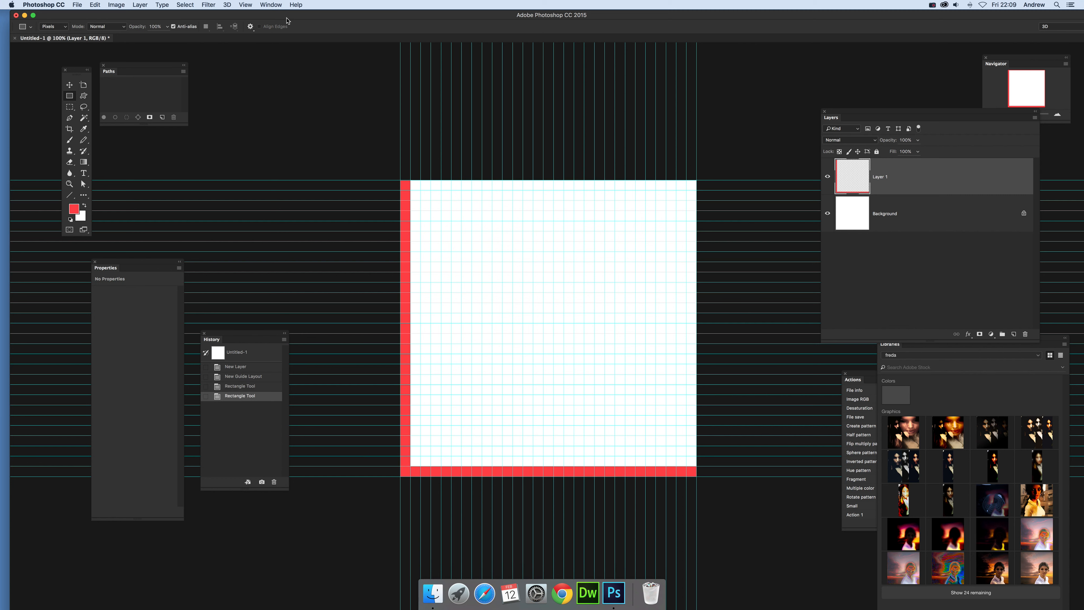
Clear all guides from the document, and unlock and delete the white Background layer.
left_click(246, 5)
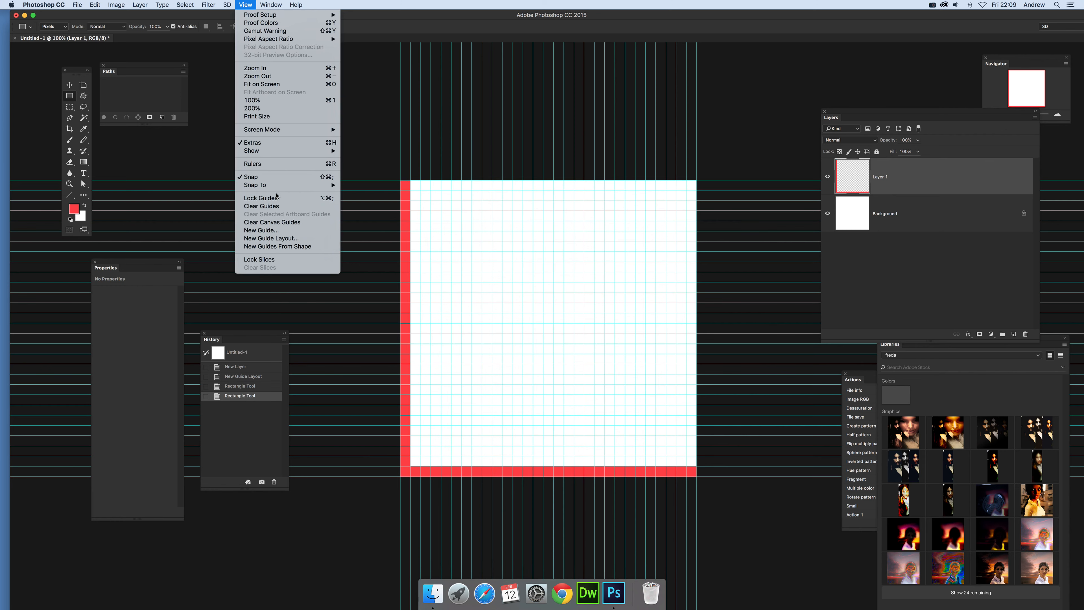
left_click(261, 205)
left_click(931, 228)
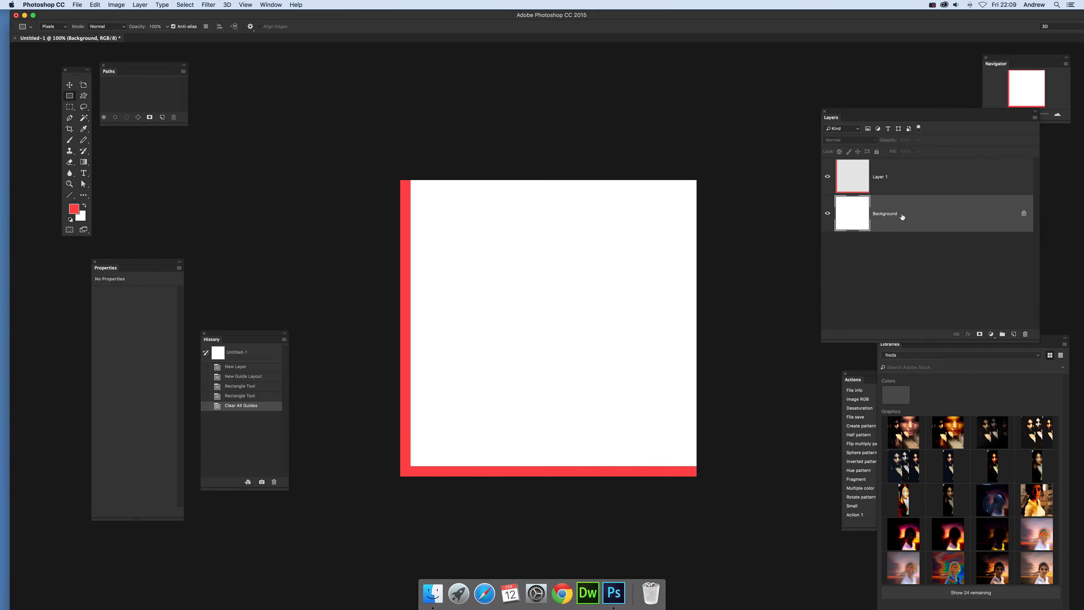
left_click(1024, 216)
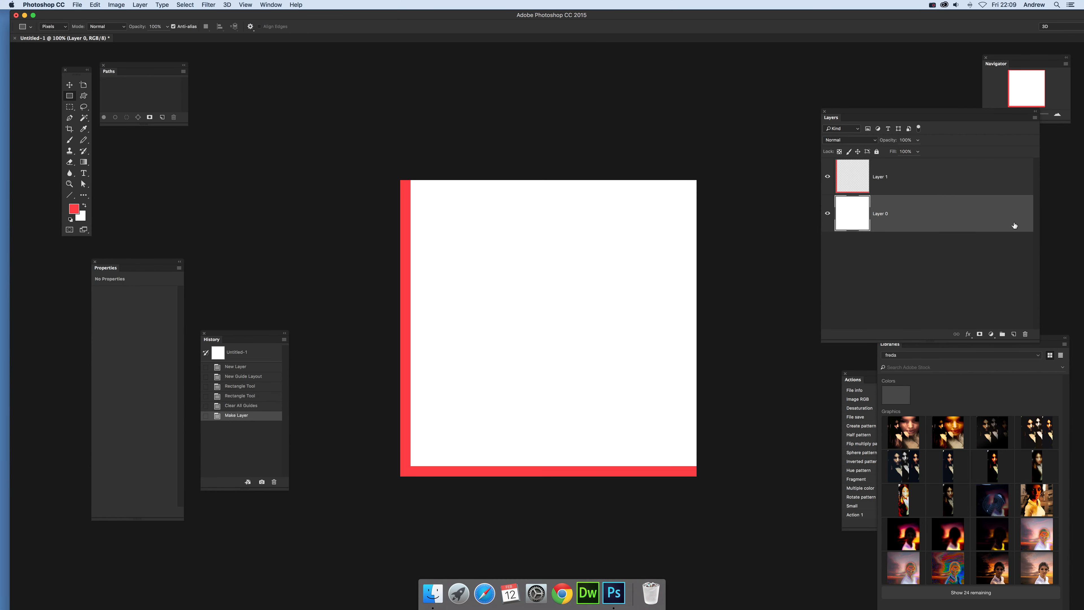
left_click(1025, 334)
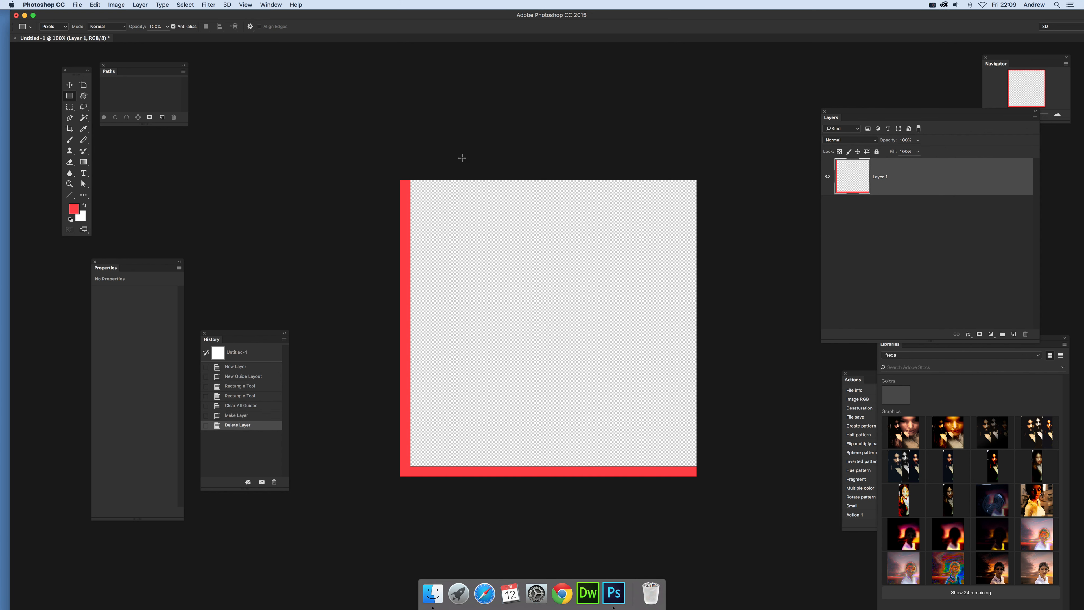
Select the entire canvas and define it as a pattern named Pattern 24.
left_click(185, 5)
left_click(184, 15)
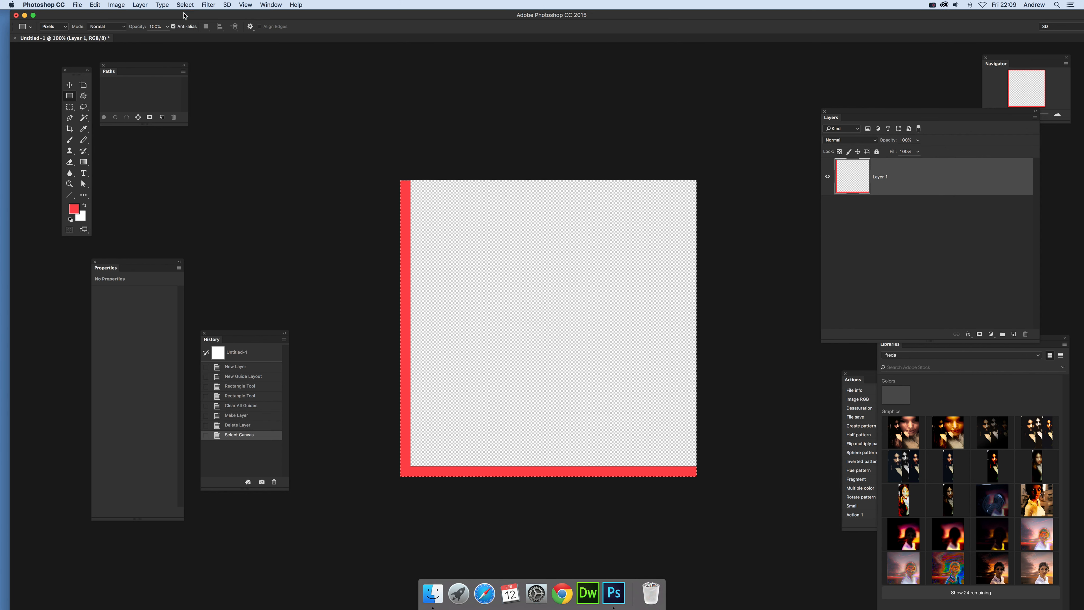
left_click(96, 5)
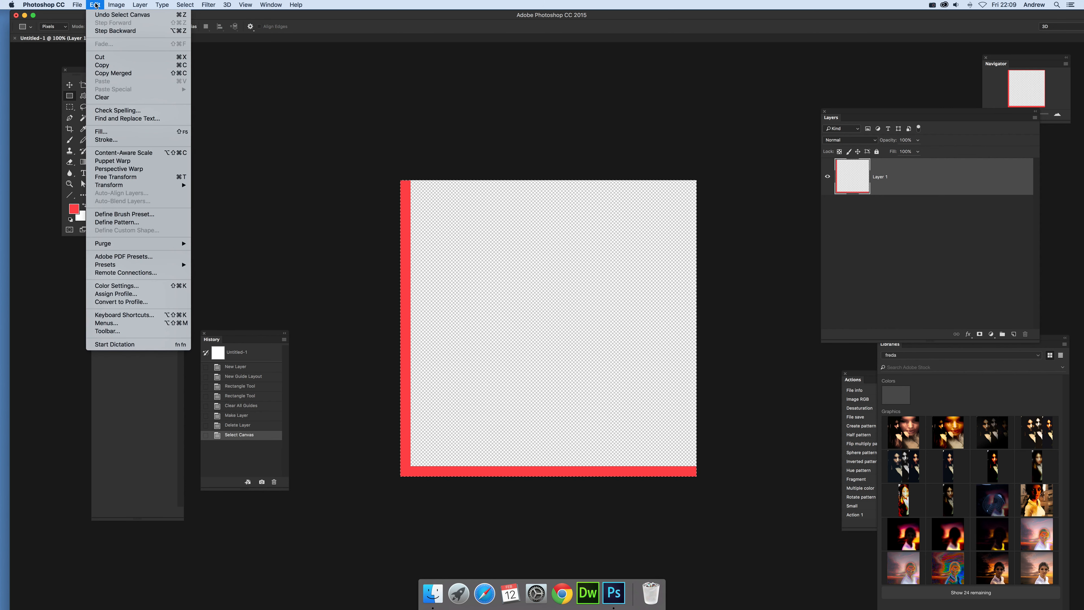
left_click(130, 223)
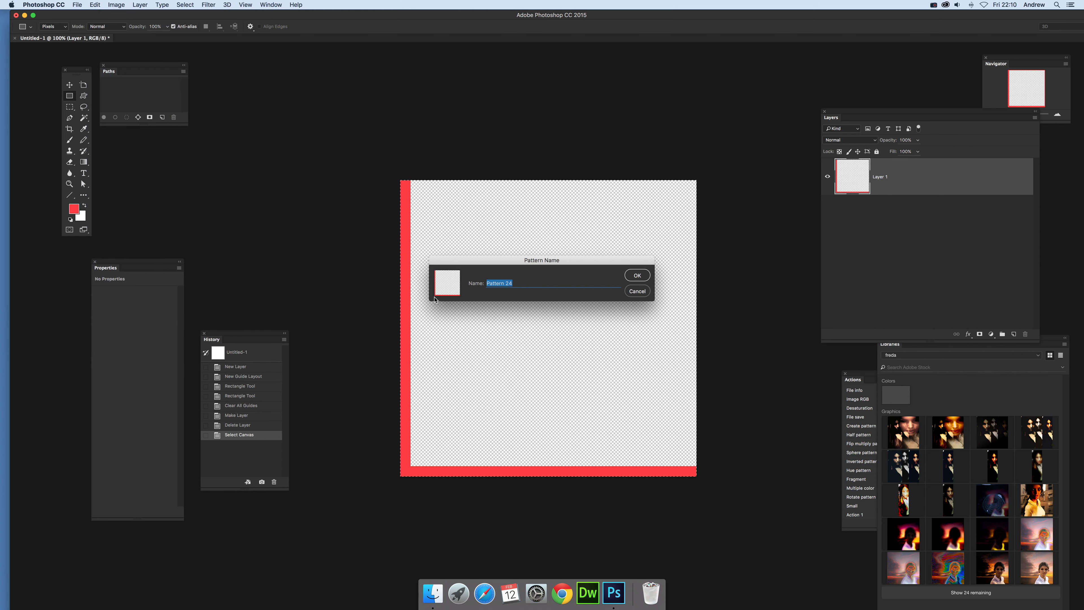
left_click(638, 275)
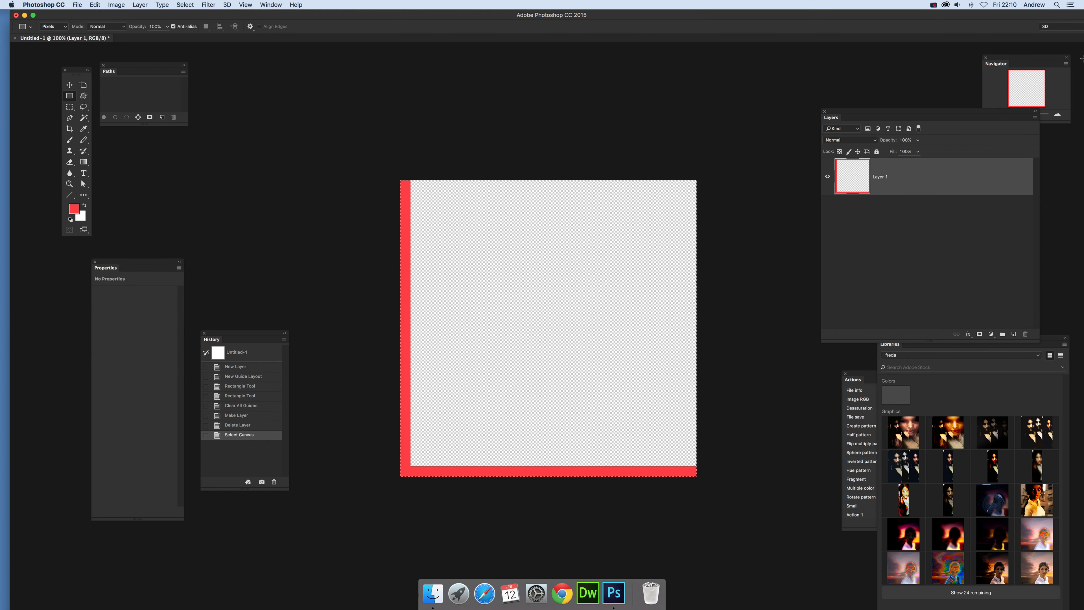
Revert the document to its New Layer history state and add a pattern fill layer with the red corner pattern.
left_click(235, 366)
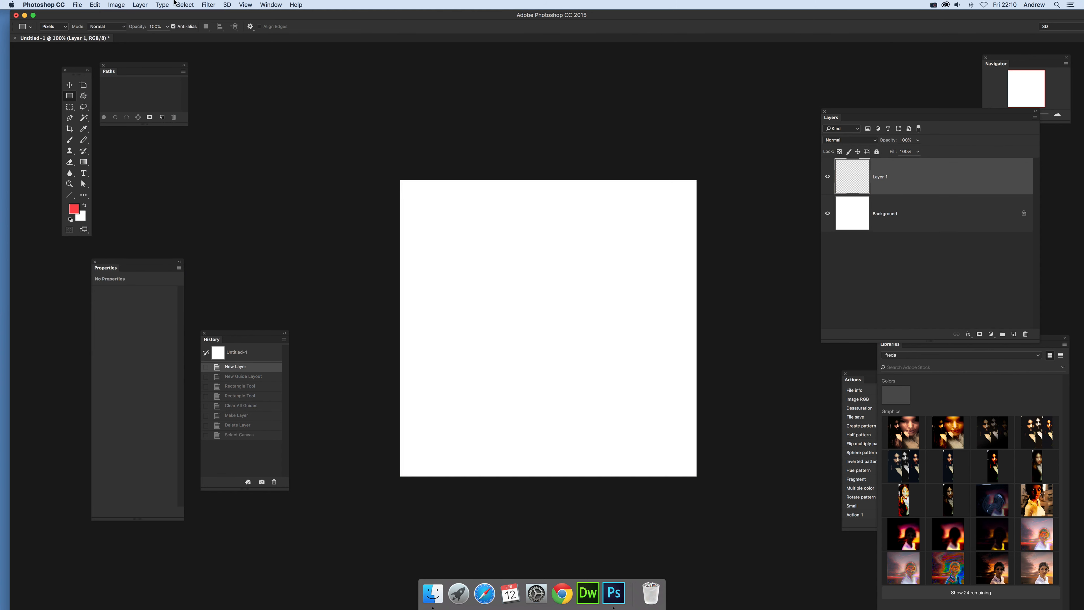
left_click(140, 5)
mouse_move(136, 83)
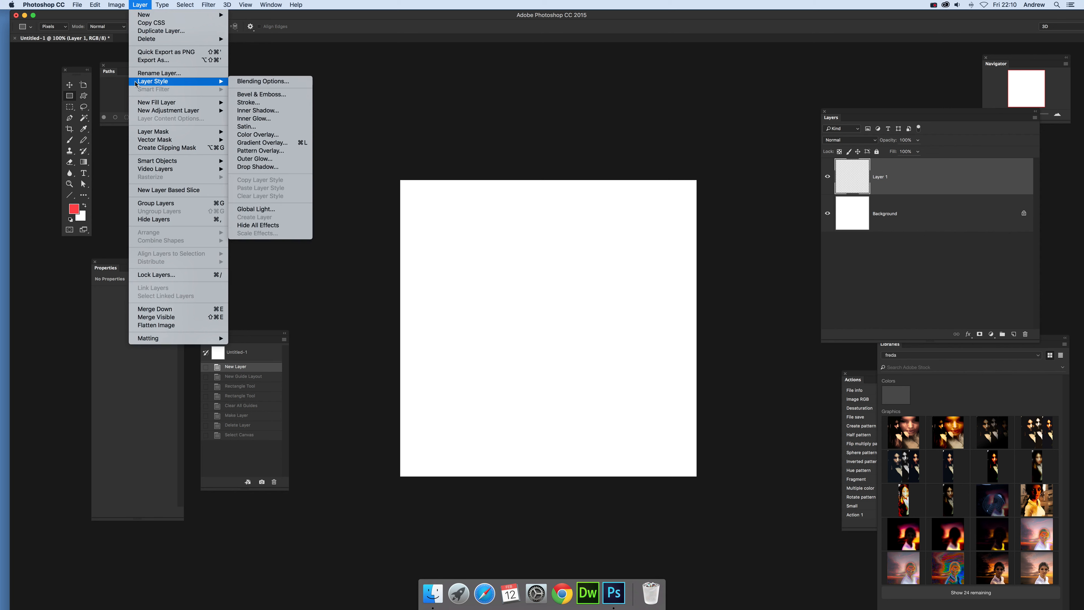
mouse_move(170, 103)
left_click(256, 118)
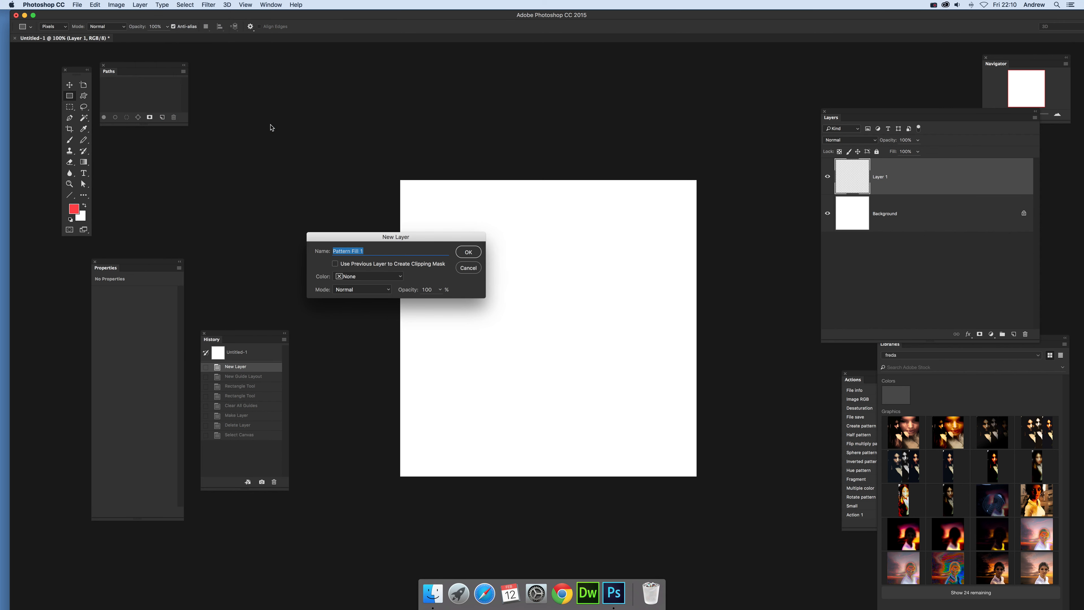
left_click(478, 253)
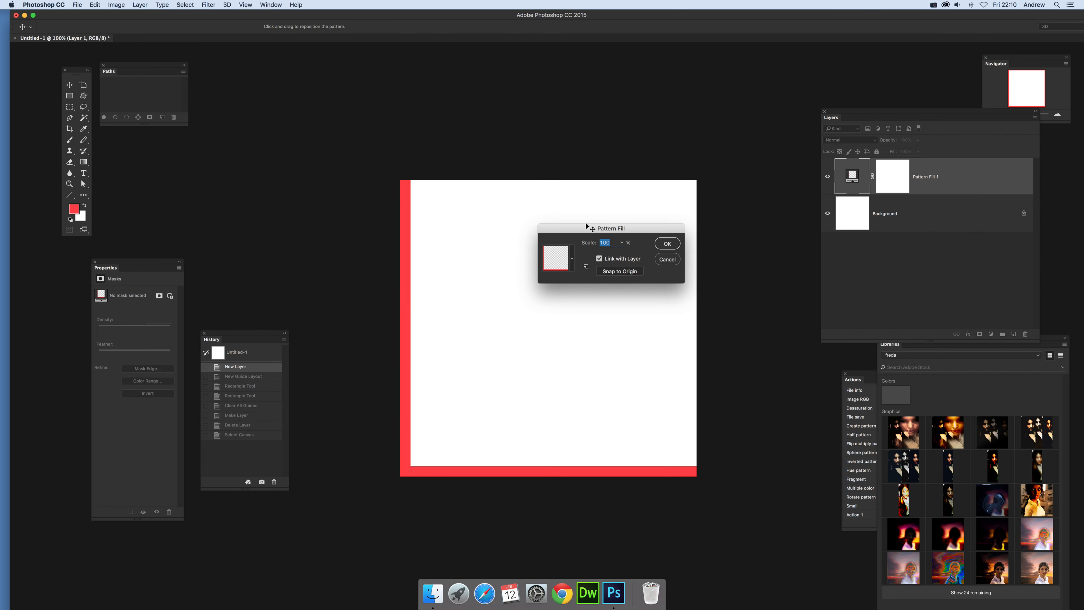
Try the pattern fill at scales of 25, 10, 5 and 3 percent.
left_click(621, 242)
left_click_drag(613, 242, 590, 240)
type("25")
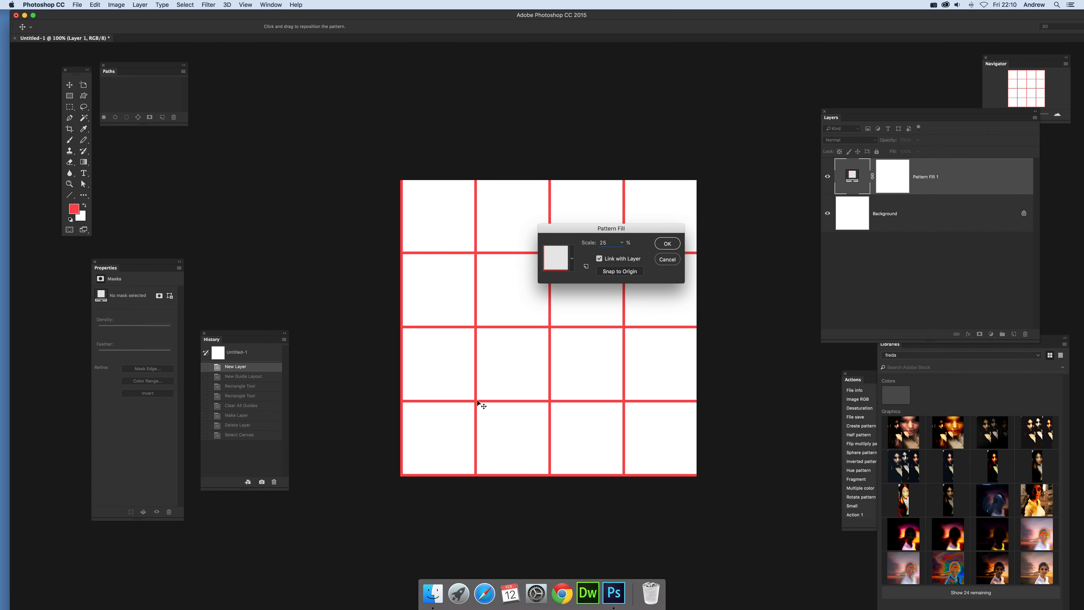
double_click(611, 243)
type("10")
key("Tab")
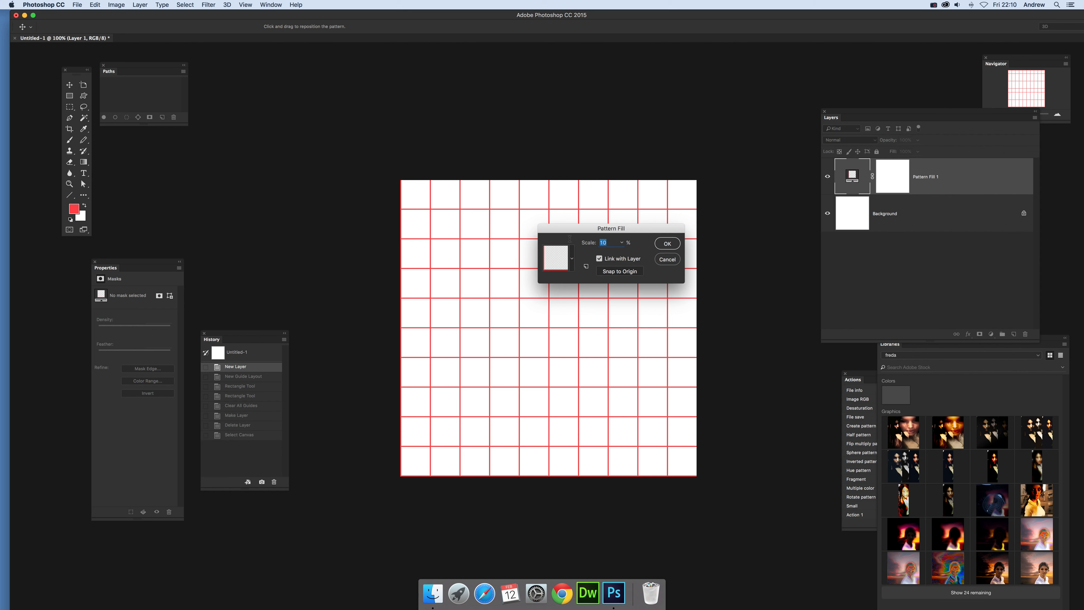
type("5")
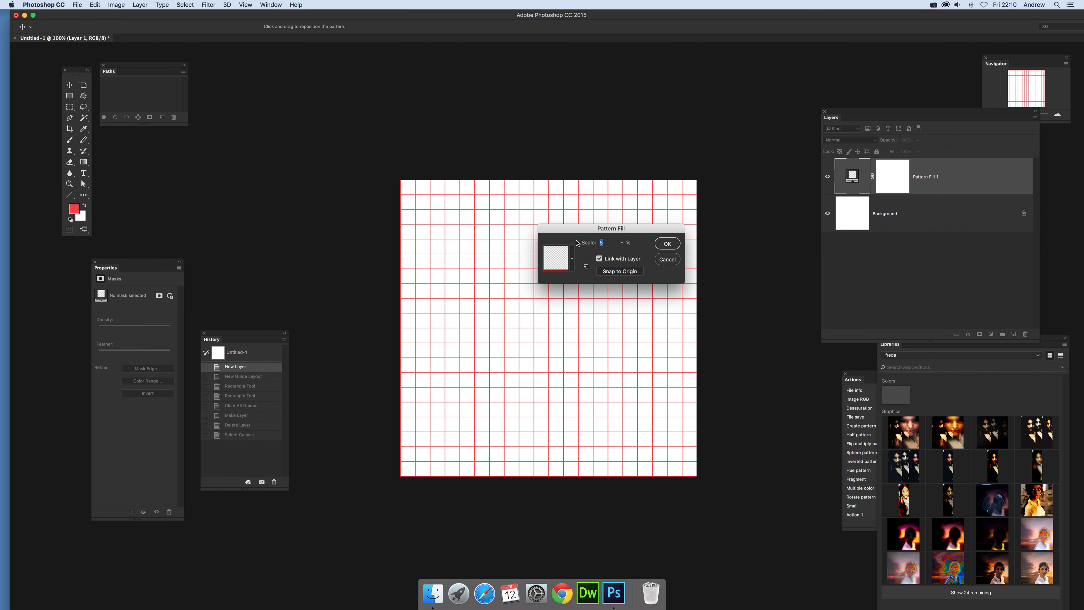
type("3")
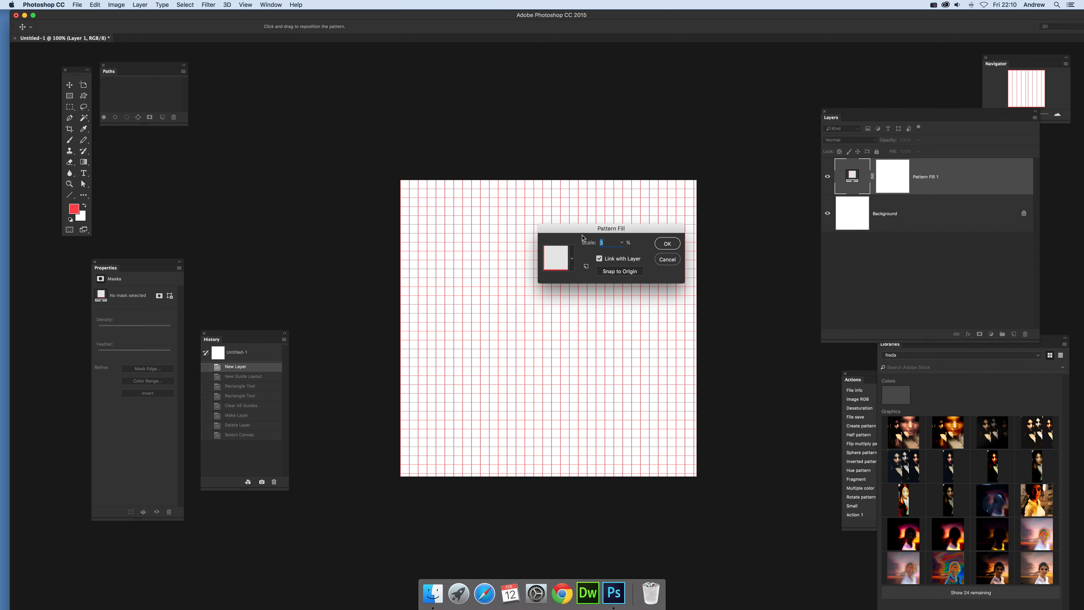
type("50")
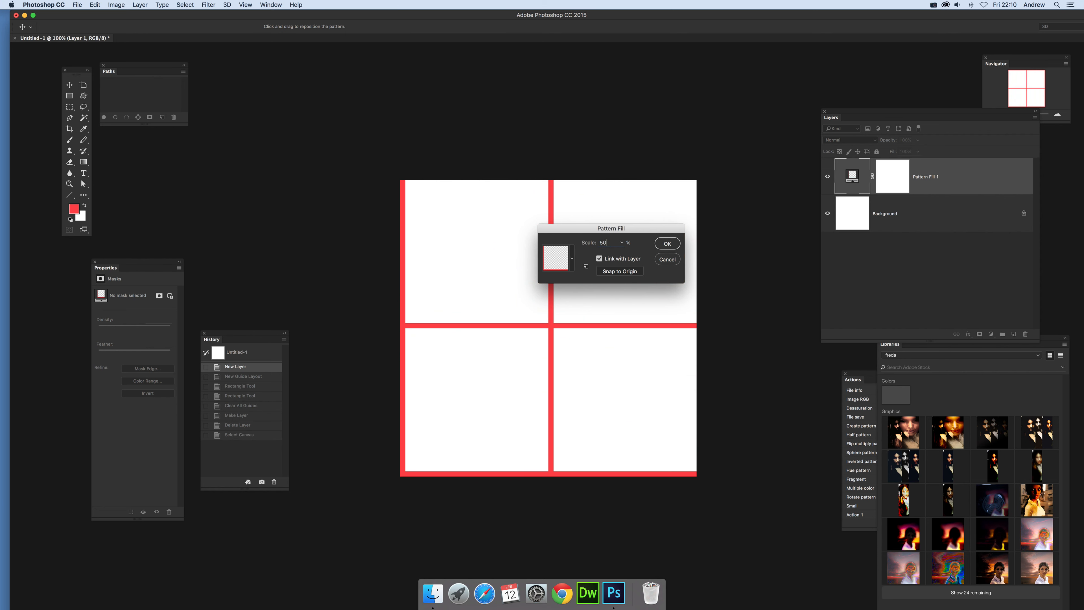
Set the pattern fill's scale to 50% and apply it.
left_click(668, 244)
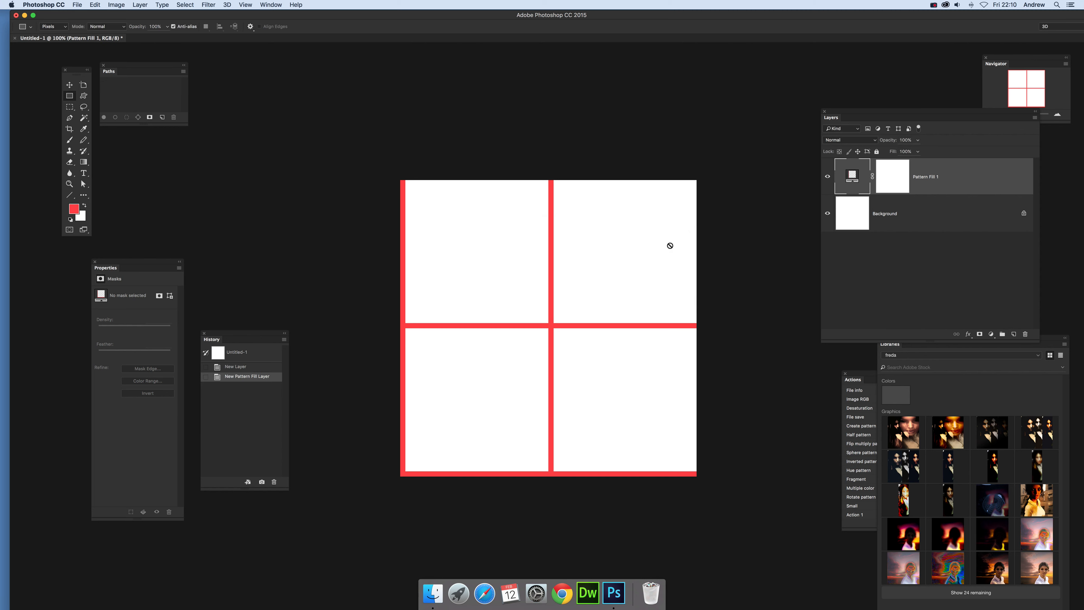
Add a second pattern fill layer with the same red pattern at 10% scale.
left_click_drag(860, 176, 812, 263)
left_click(139, 5)
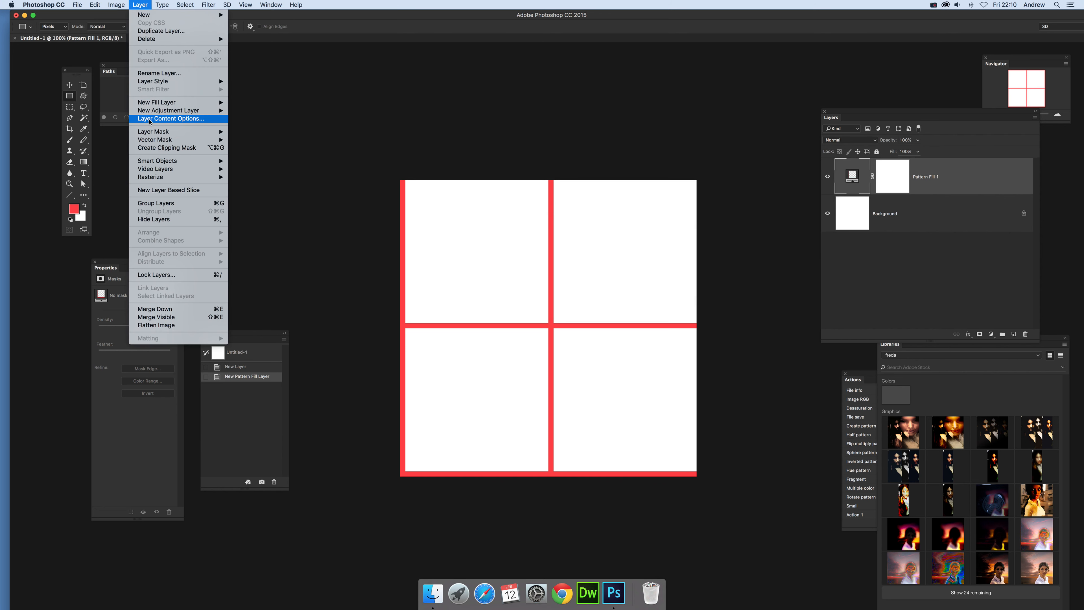
mouse_move(205, 102)
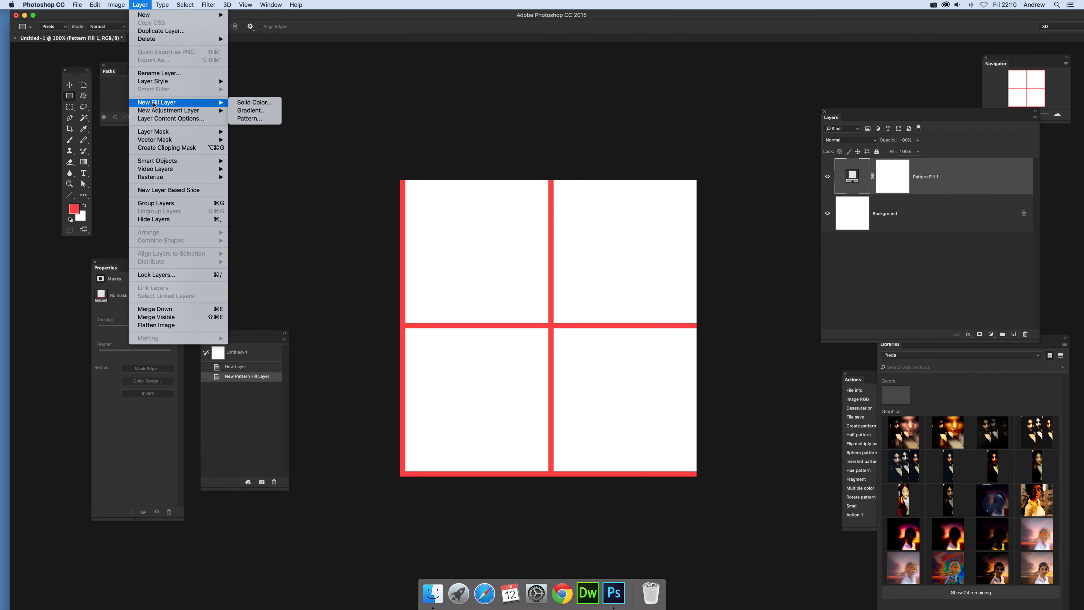
left_click(238, 119)
left_click(467, 253)
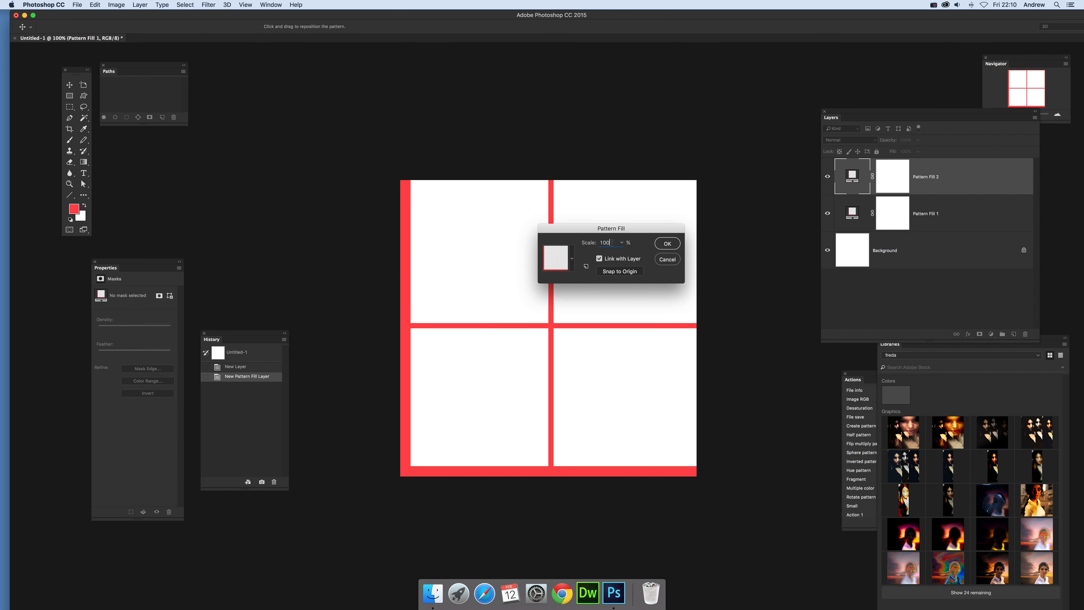
type("25")
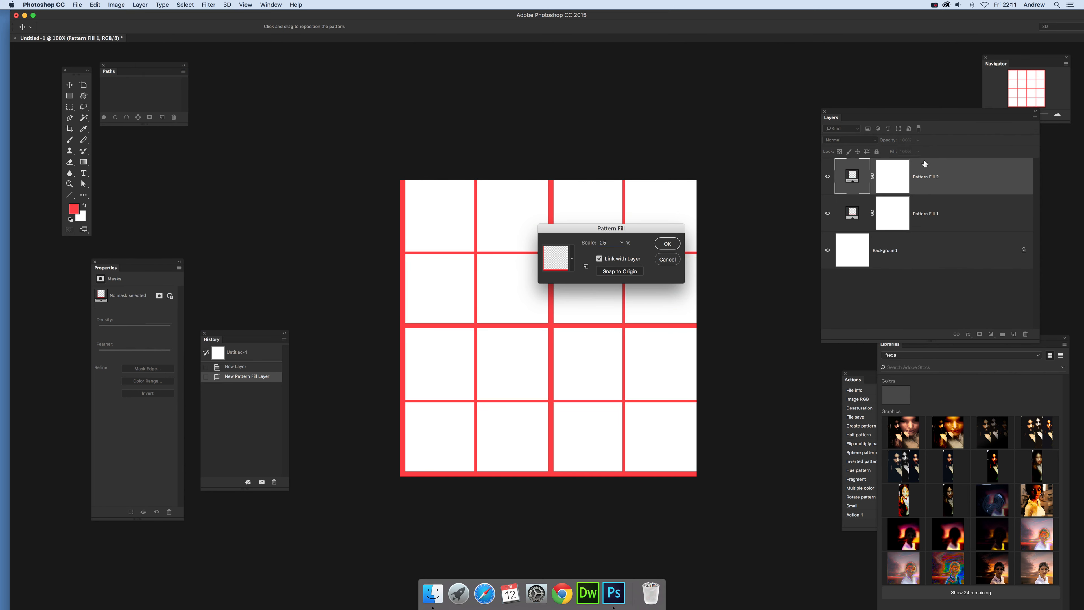
double_click(611, 244)
type("10")
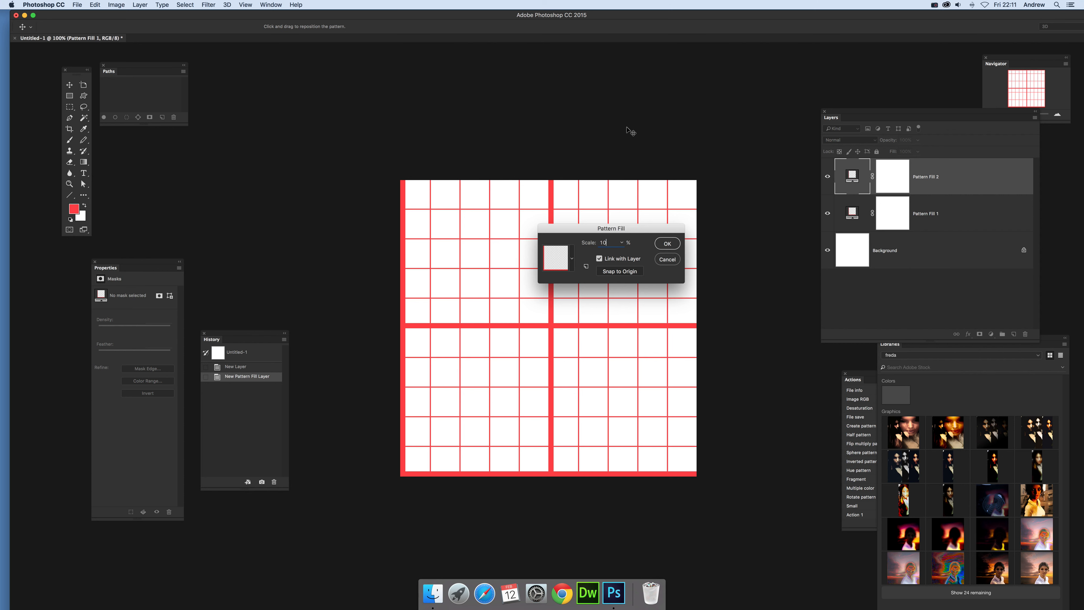
left_click(668, 244)
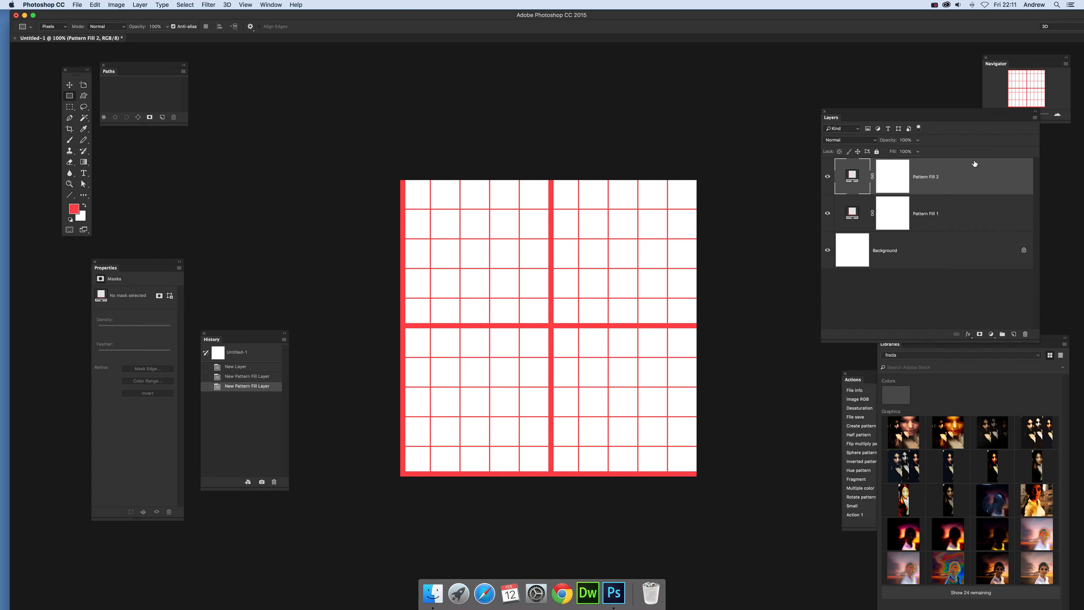
Shift the Pattern Fill 2 grid slightly up and to the left on the canvas, and set its scale to 5%.
double_click(853, 178)
mouse_move(531, 298)
left_mouse_down()
mouse_move(507, 279)
mouse_move(517, 283)
left_mouse_up()
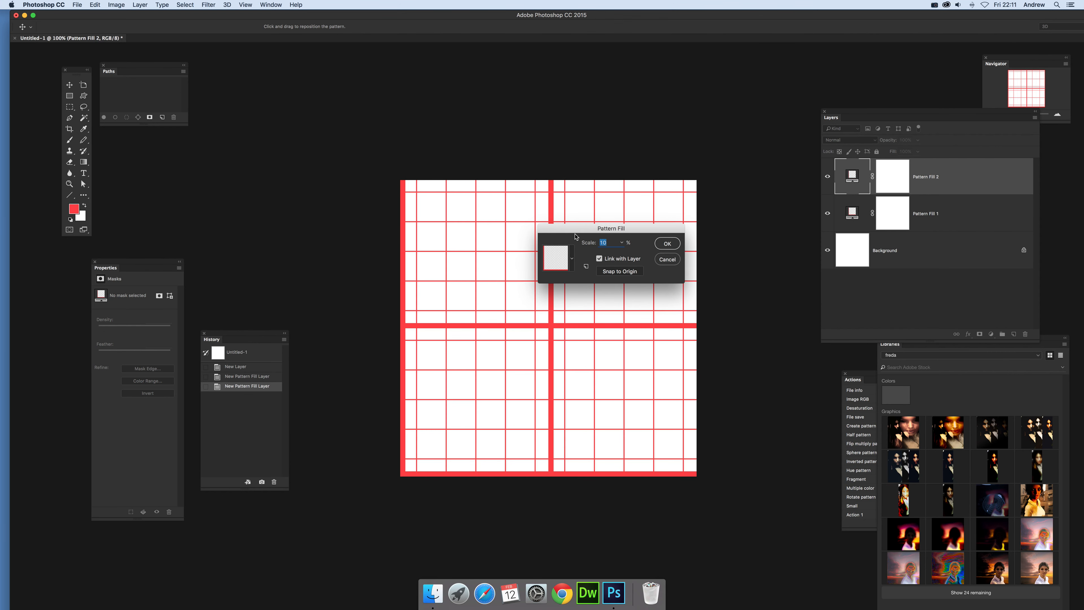
type("5")
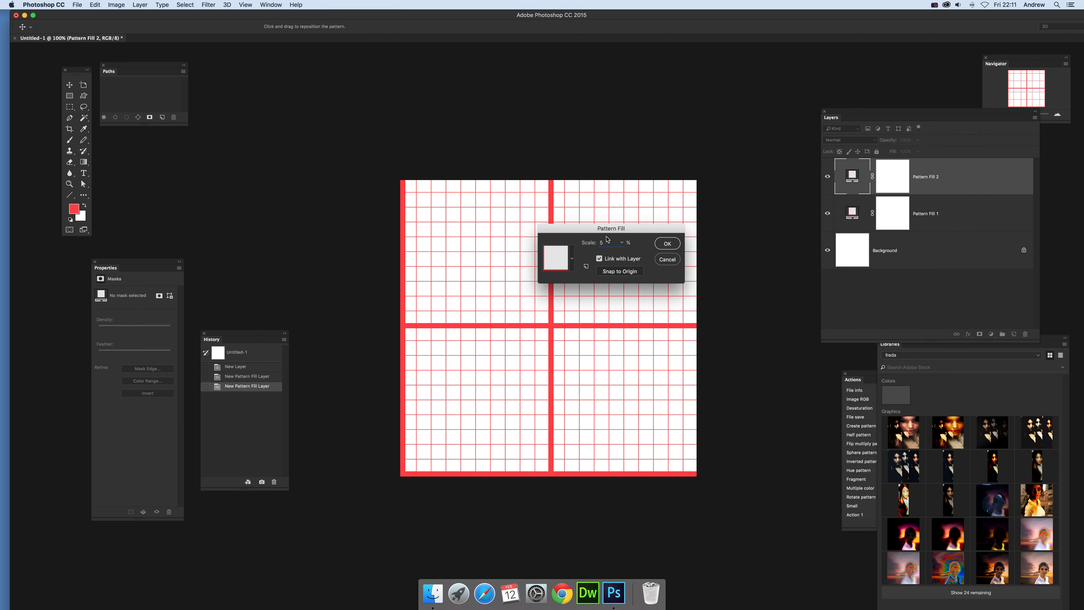
left_click(675, 244)
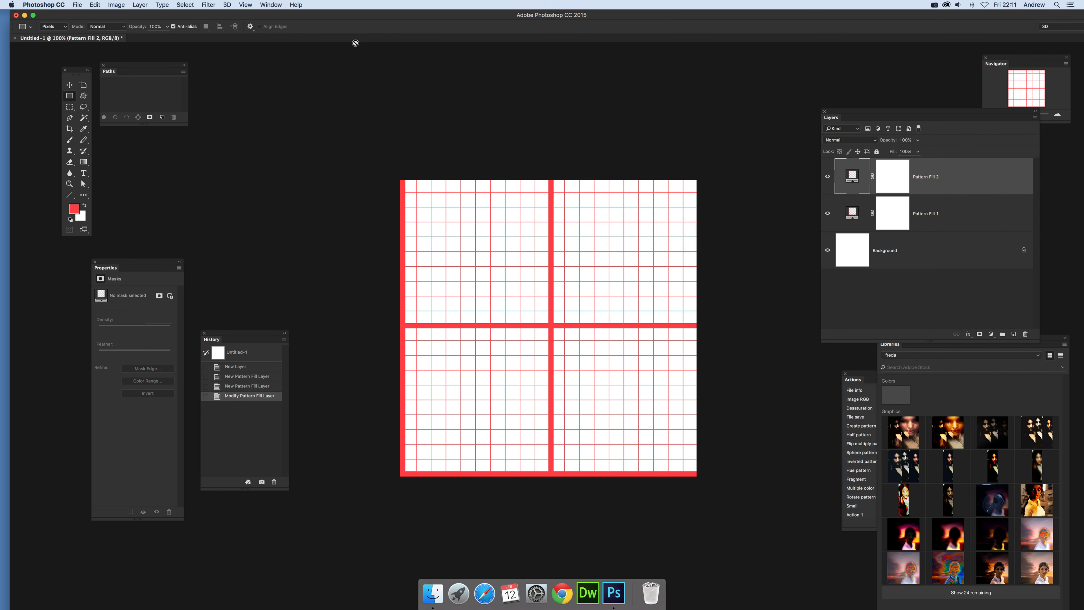
Add a third pattern fill layer at 25% scale, with its grid offset slightly down and to the right.
left_click(144, 5)
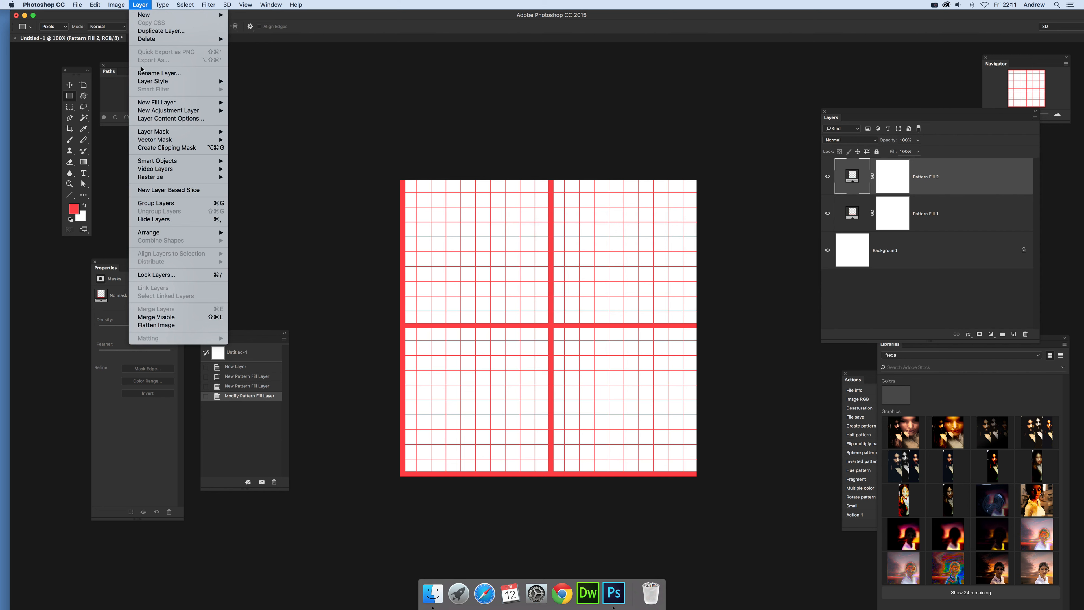
mouse_move(196, 103)
left_click(242, 122)
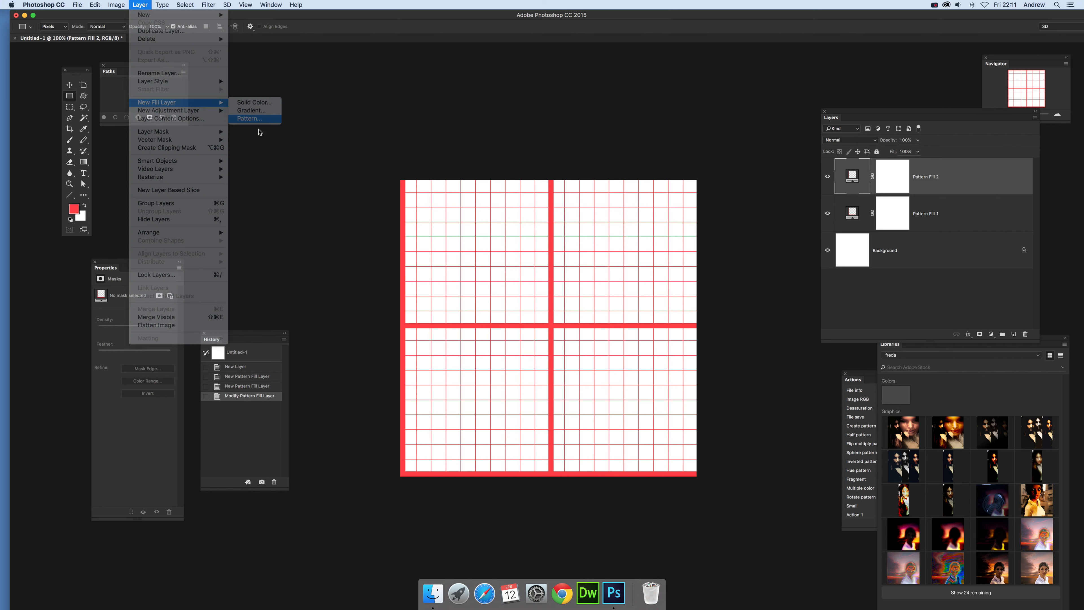
left_click(472, 255)
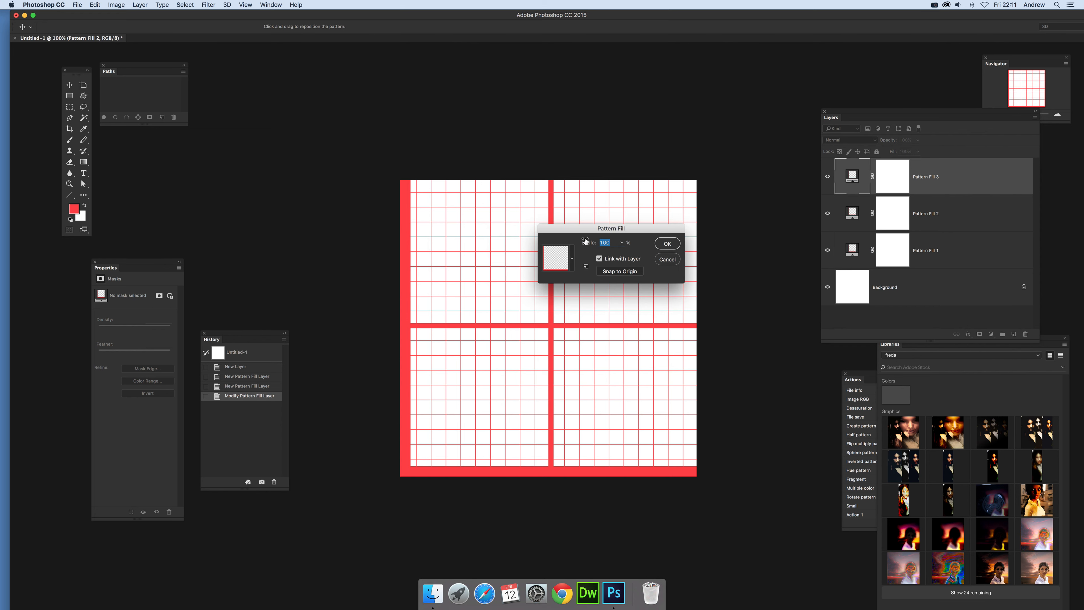
type("25")
left_click_drag(476, 223, 485, 243)
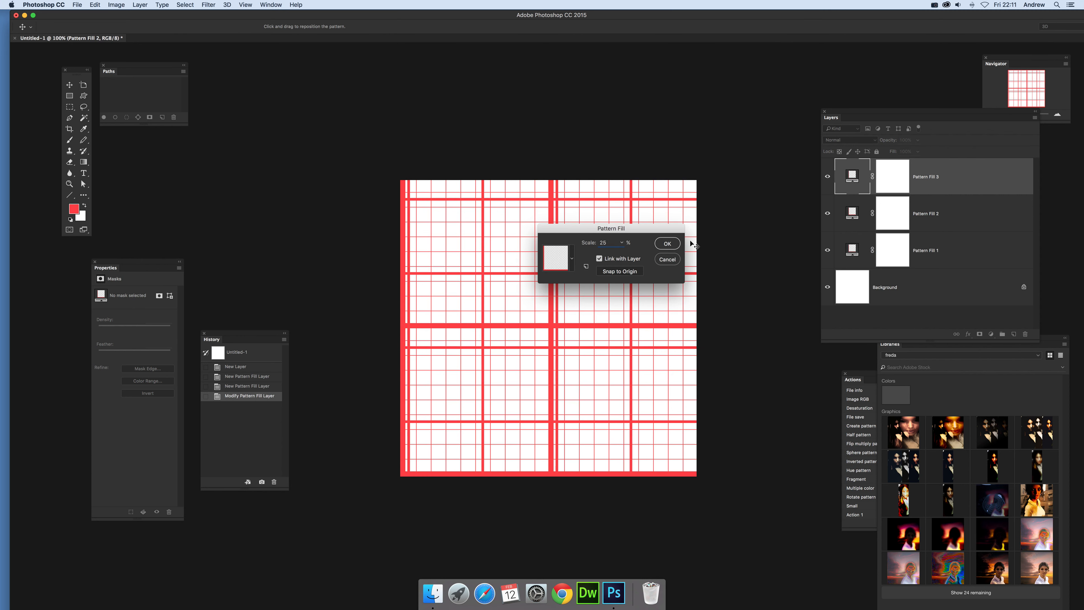
left_click(667, 244)
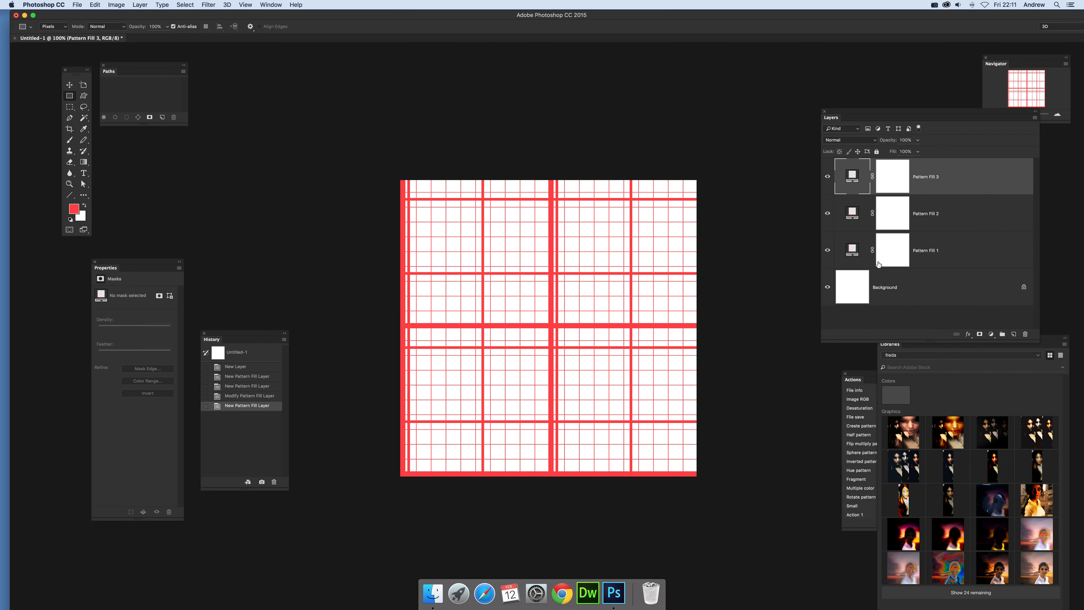
Add a Hue/Saturation adjustment layer above Pattern Fill 1 with hue +34, and revert to the state before that layer.
left_click(934, 252)
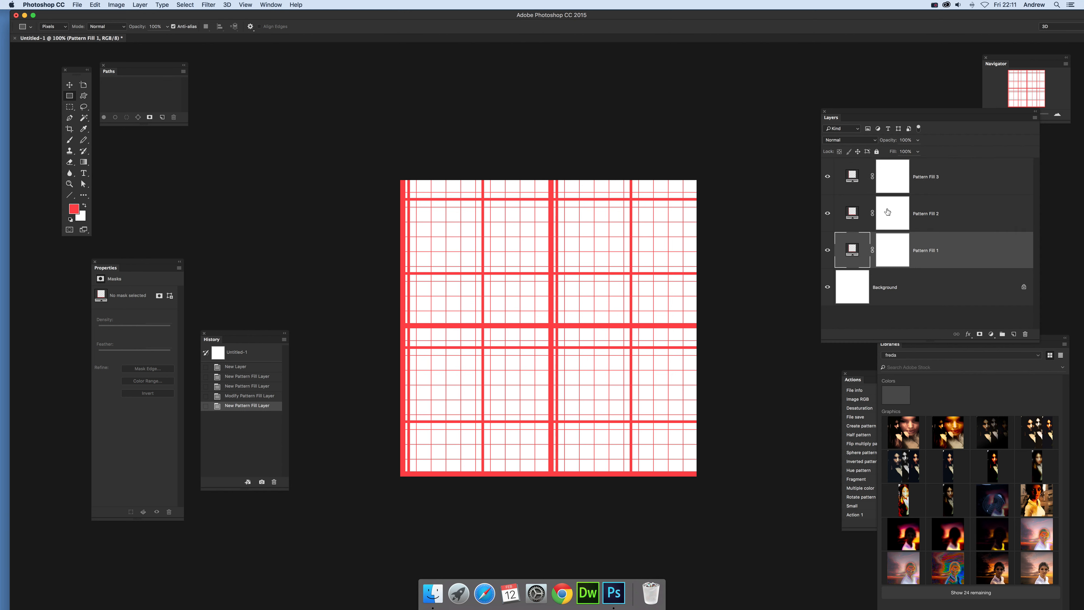
left_click(140, 5)
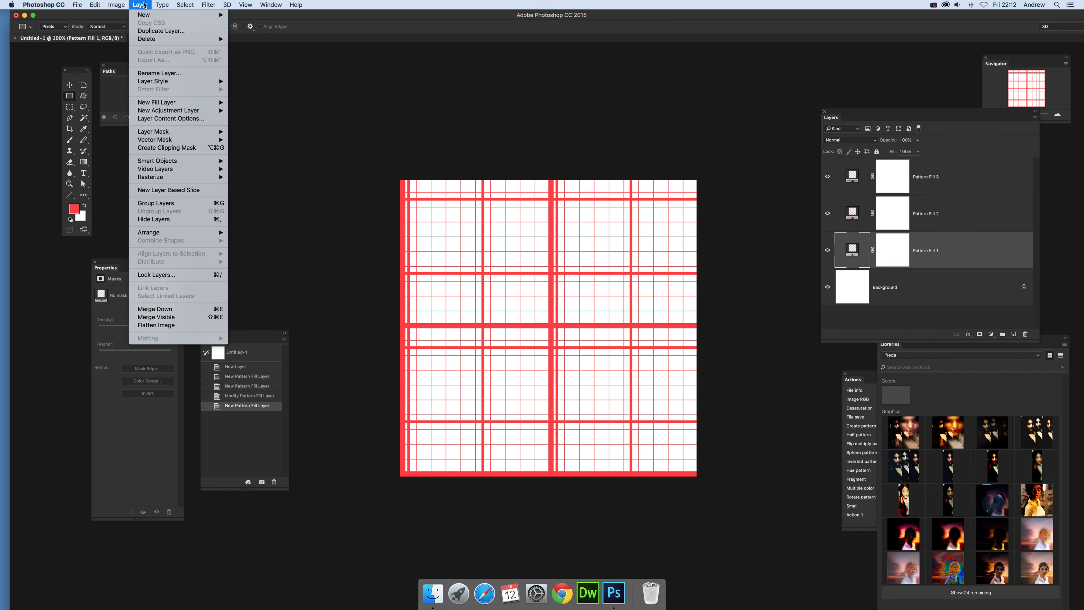
mouse_move(192, 112)
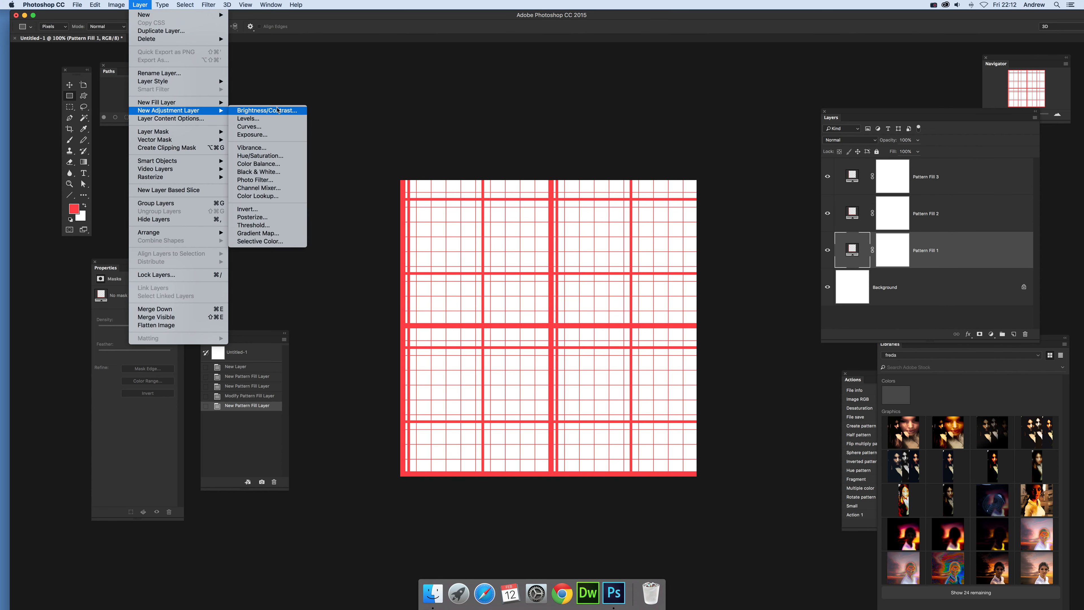
left_click(268, 158)
left_click(468, 251)
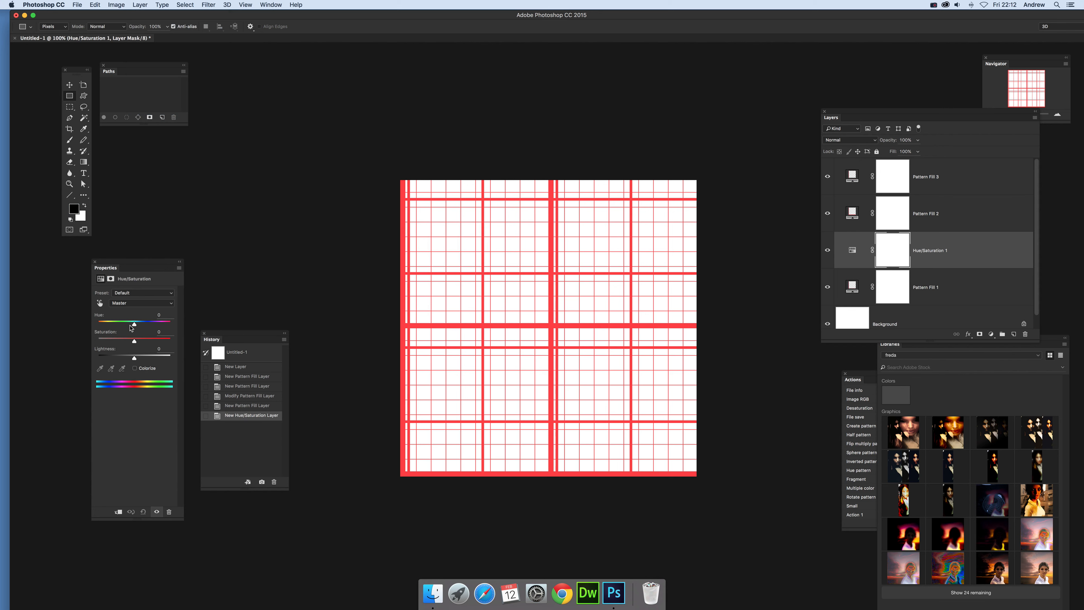
mouse_move(129, 325)
left_mouse_down()
mouse_move(114, 325)
mouse_move(146, 327)
left_mouse_up()
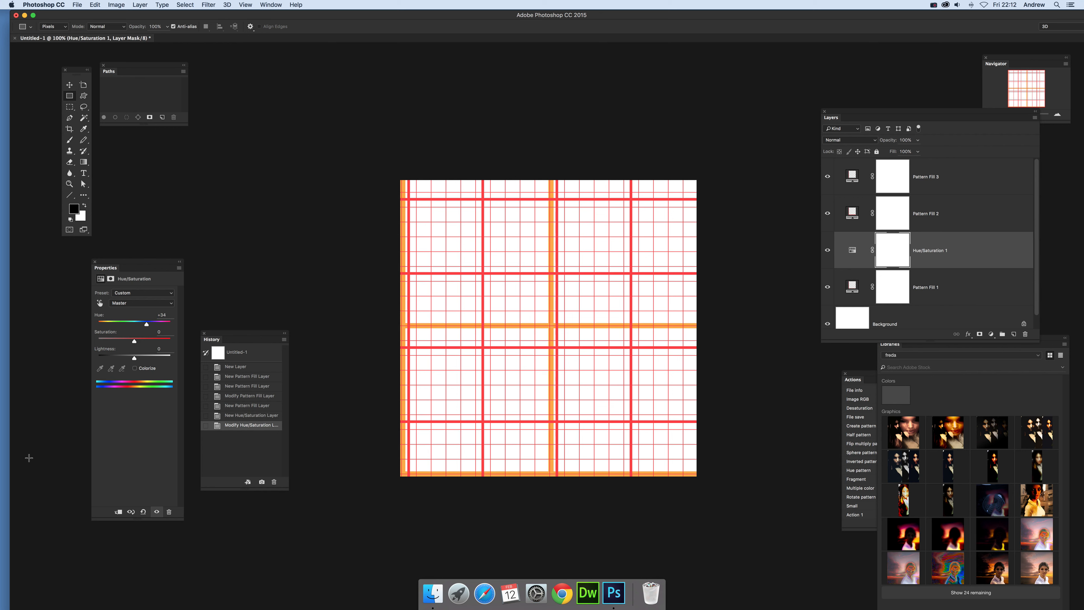
left_click(237, 399)
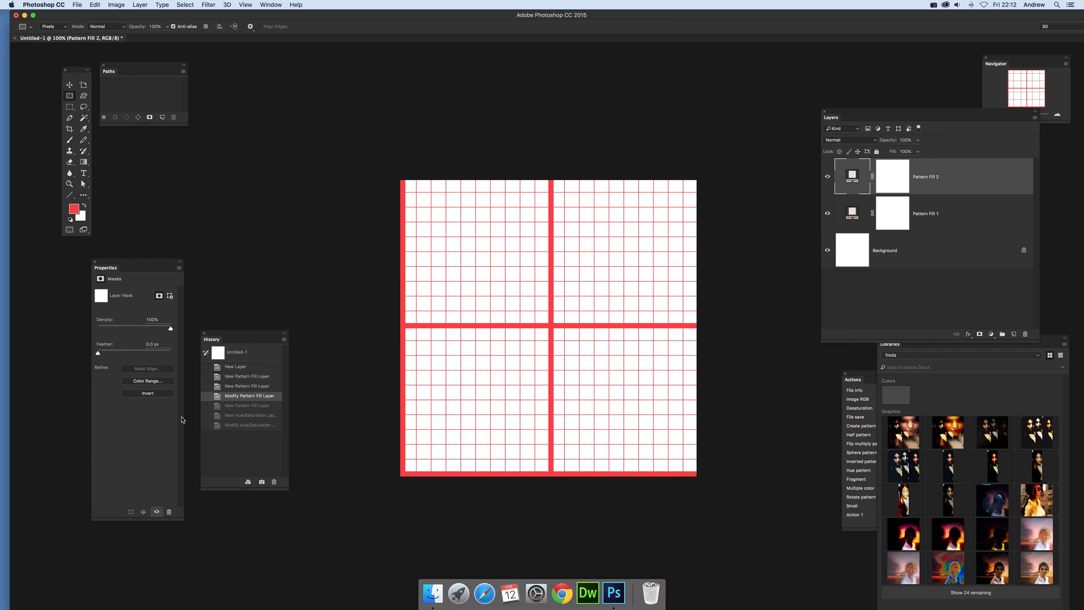
left_click(268, 405)
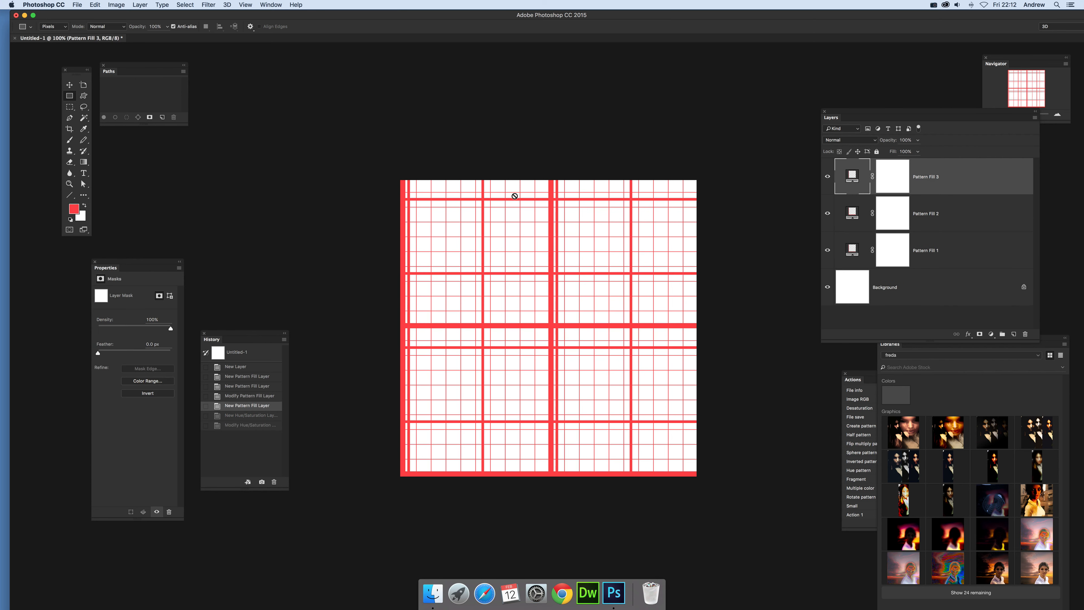
left_click(140, 5)
mouse_move(184, 81)
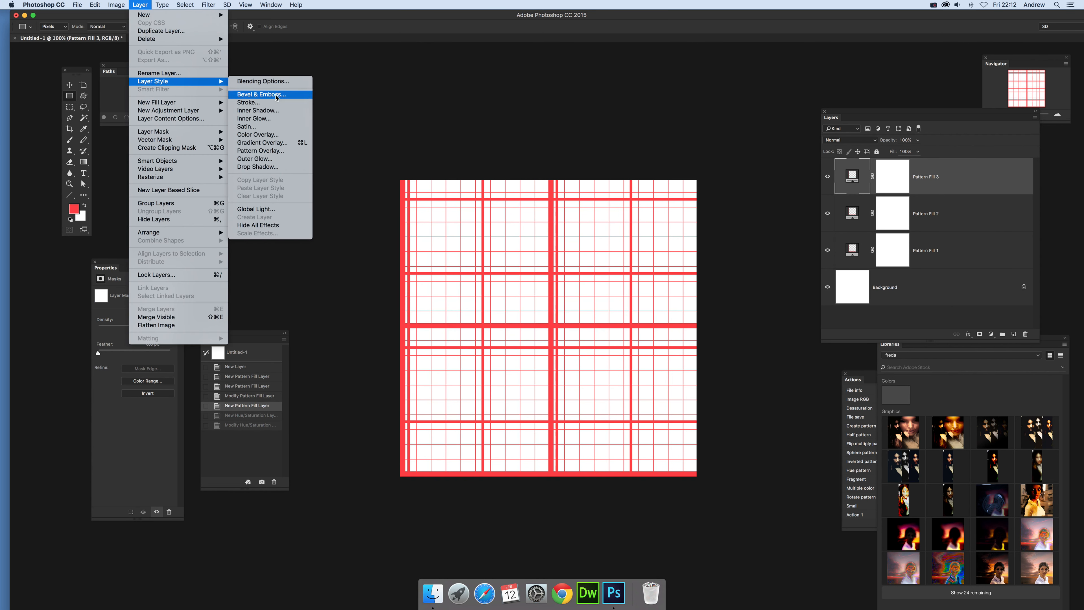
left_click(258, 137)
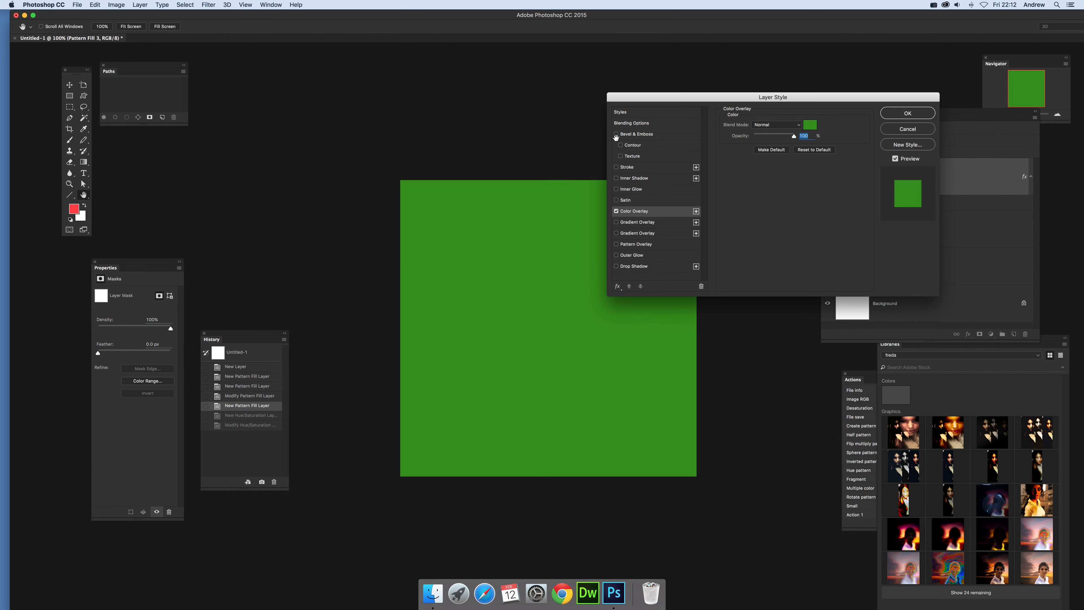
left_click(911, 131)
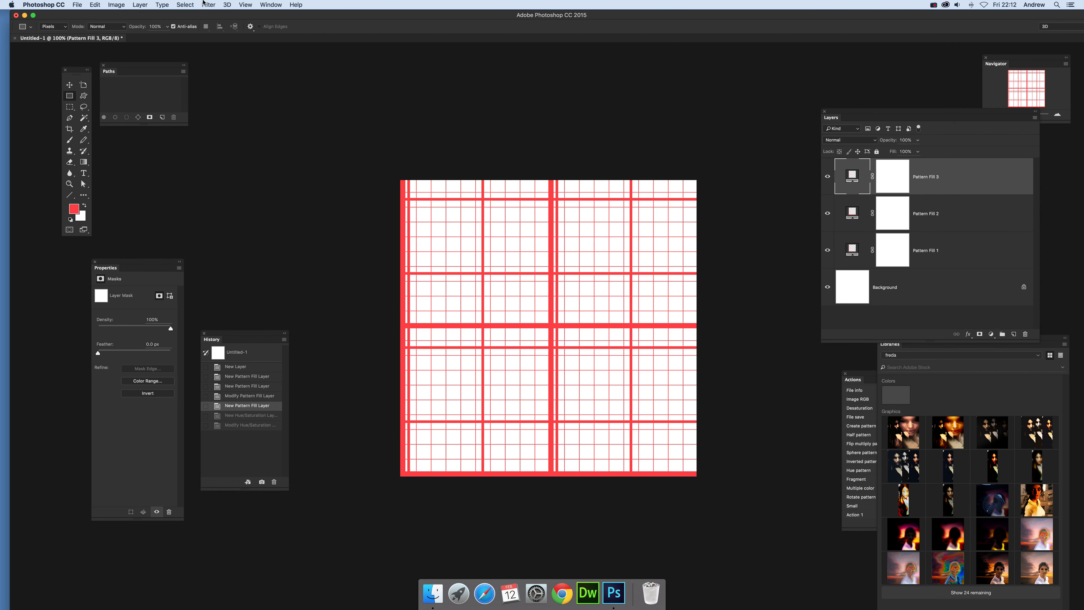
Convert the Pattern Fill 3 layer to a smart object and apply a green Color Overlay at 100% opacity in Normal mode.
left_click(137, 4)
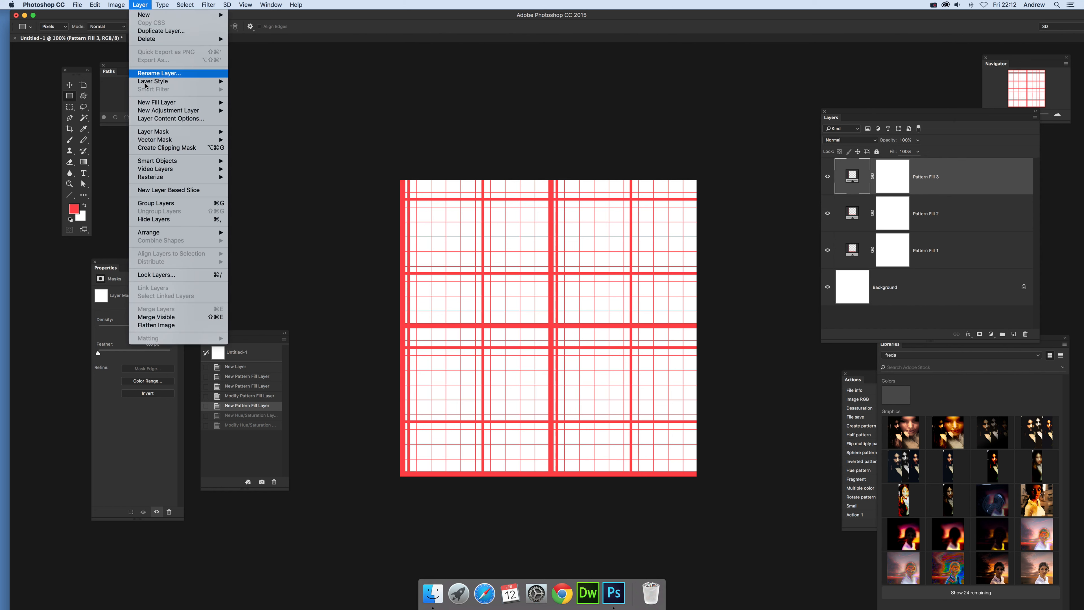
mouse_move(192, 160)
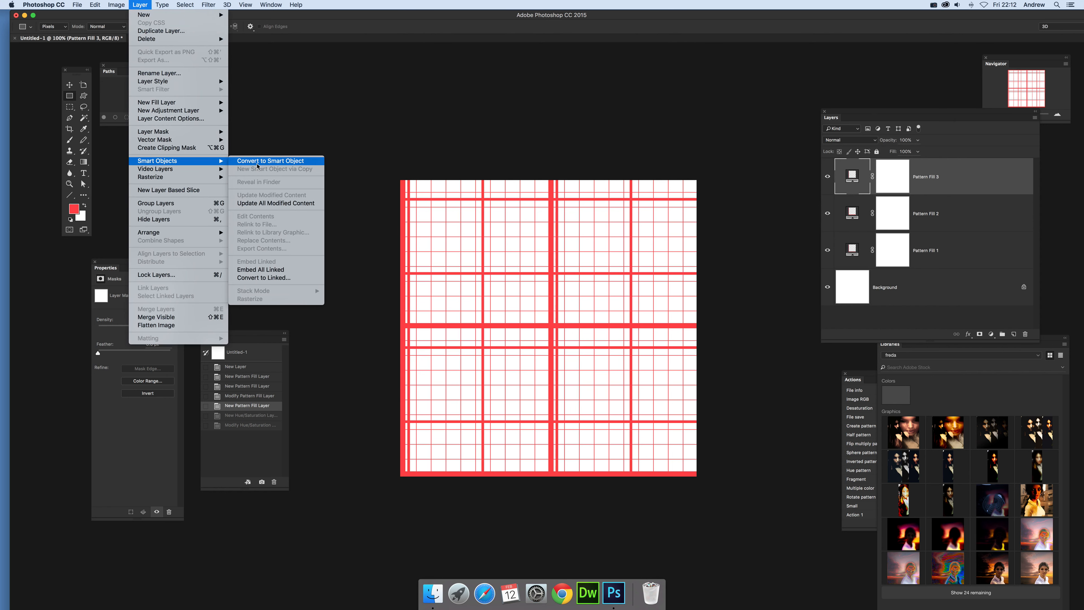
left_click(258, 166)
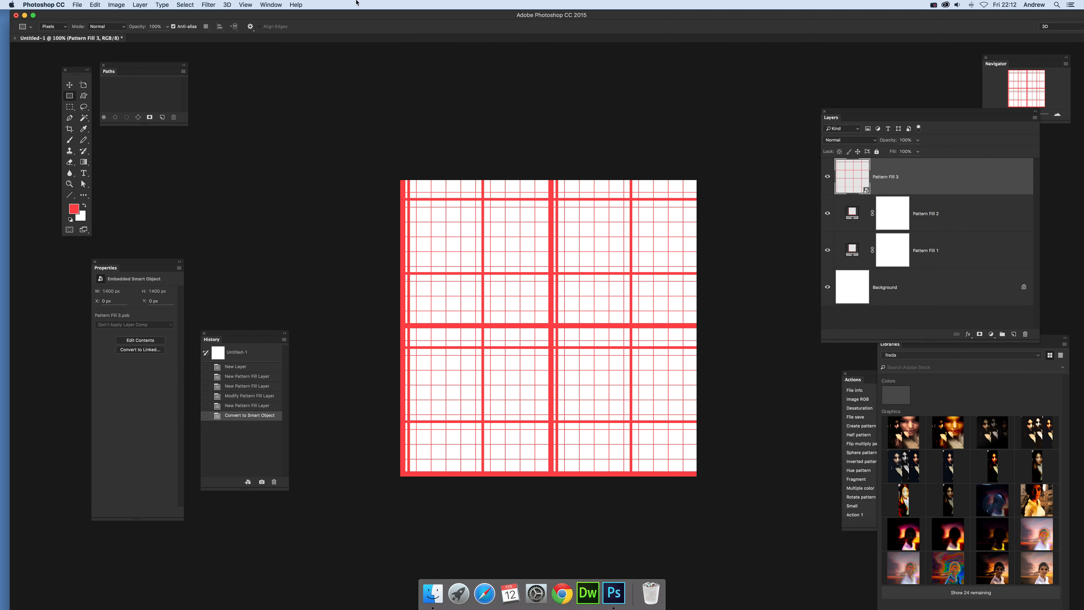
left_click(139, 4)
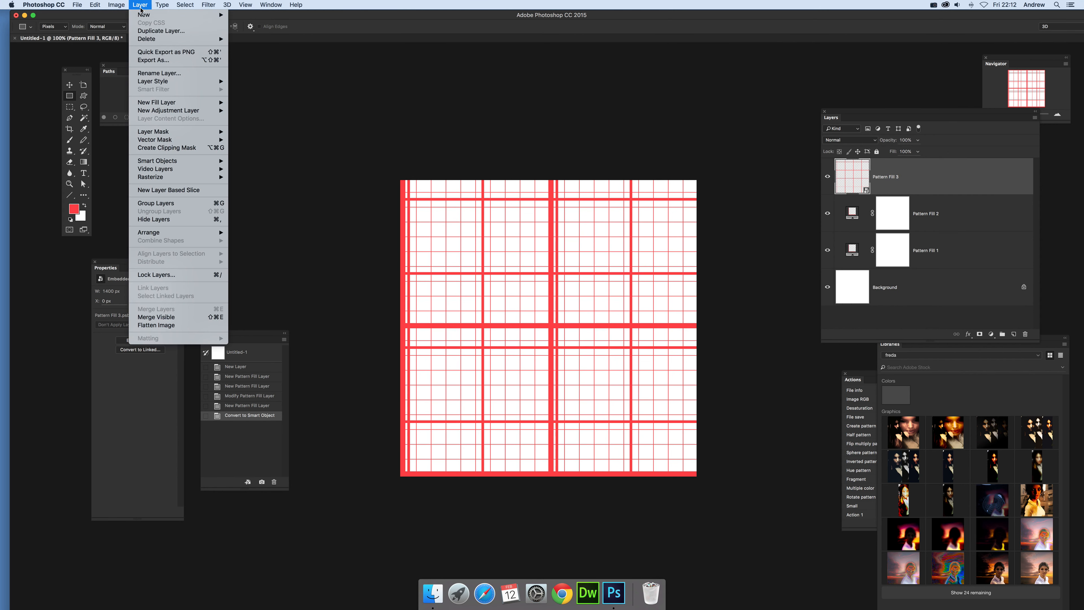
mouse_move(201, 81)
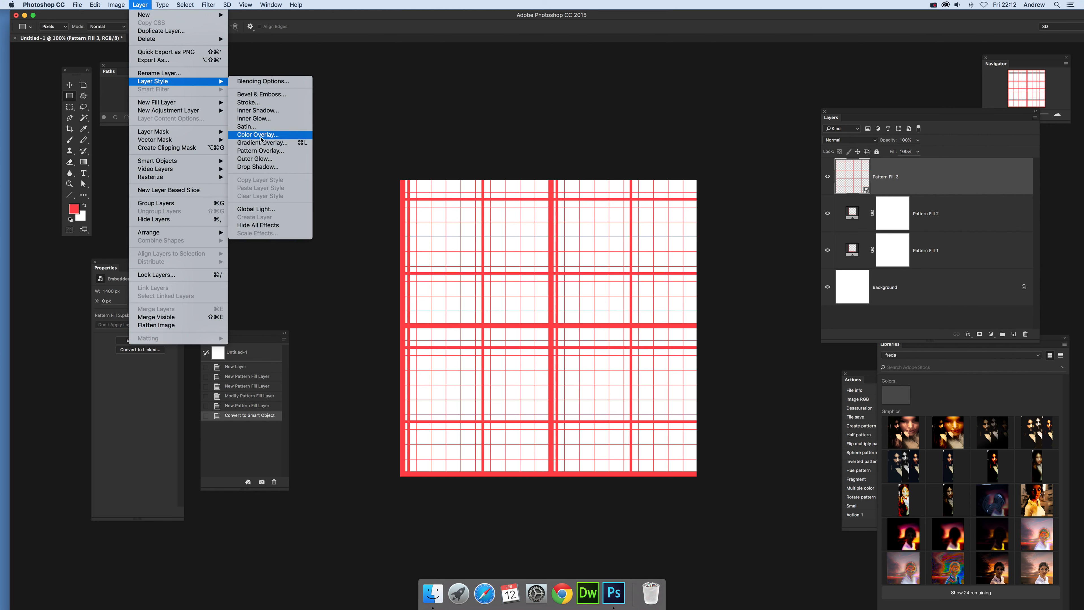
left_click(258, 134)
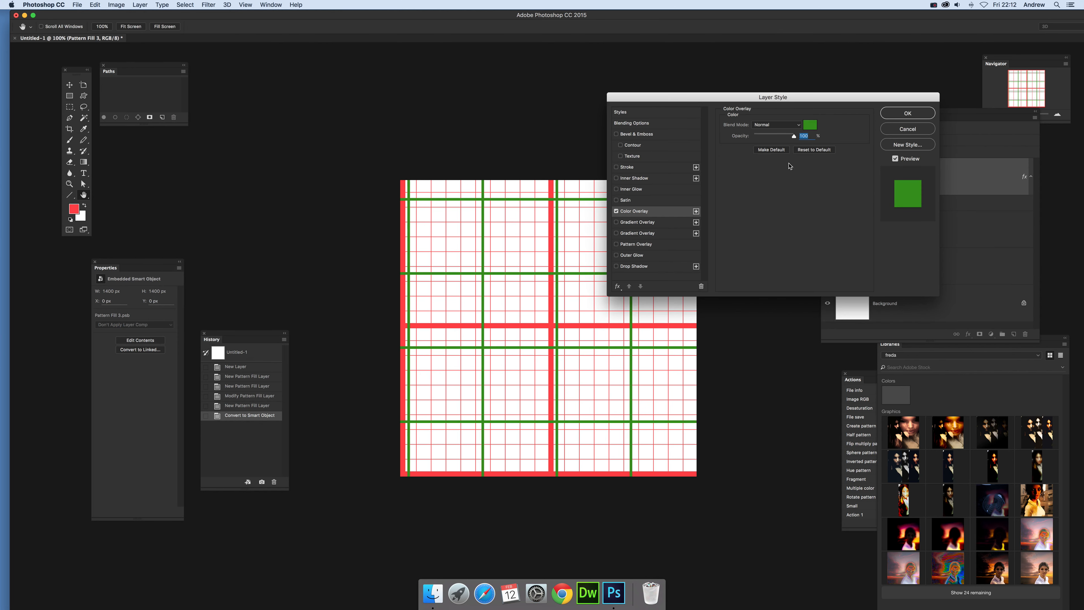
left_click(908, 114)
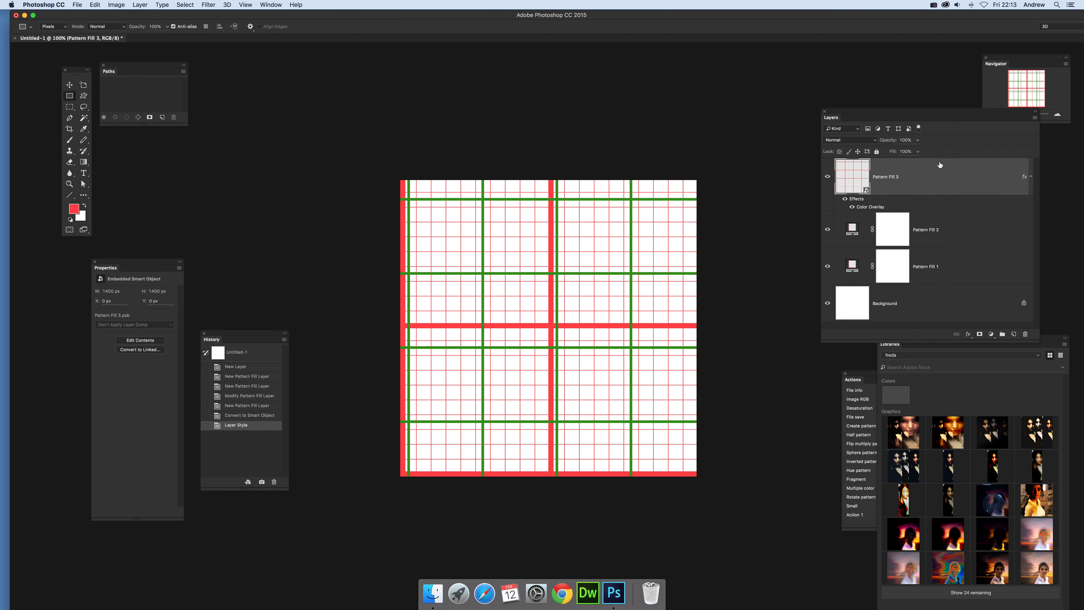
Edit the Pattern Fill 3 smart object's contents, set the pattern scale to 20%, and close its document with the change saved.
double_click(866, 193)
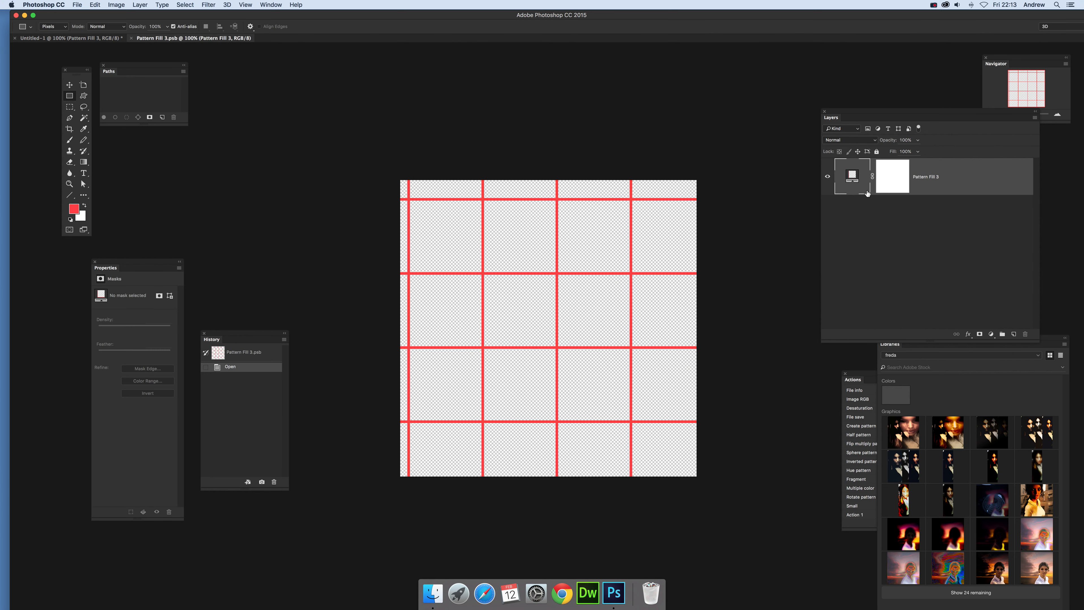
double_click(851, 178)
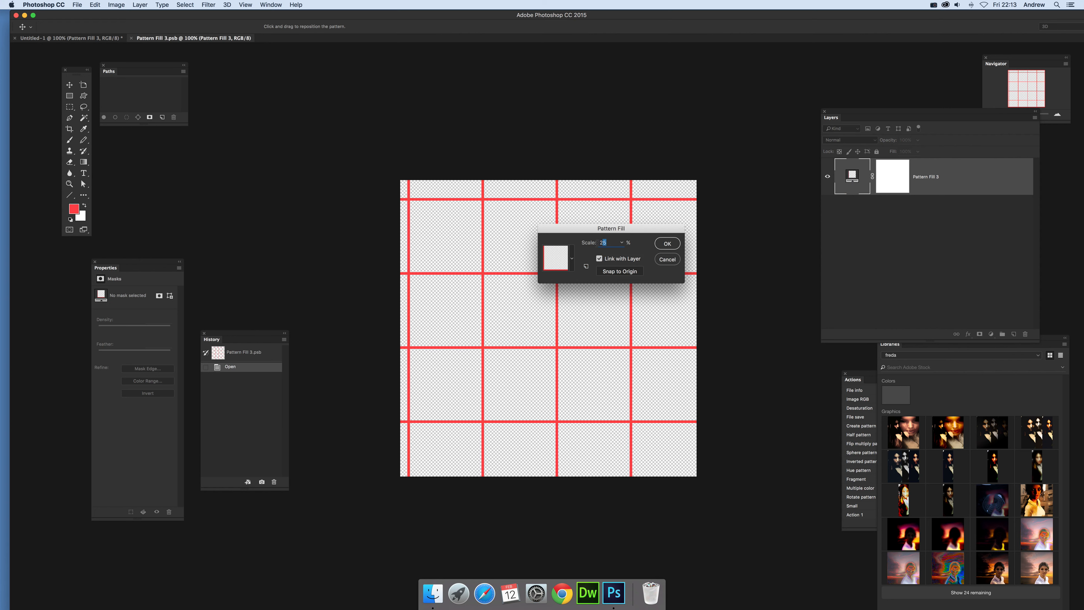
type("20")
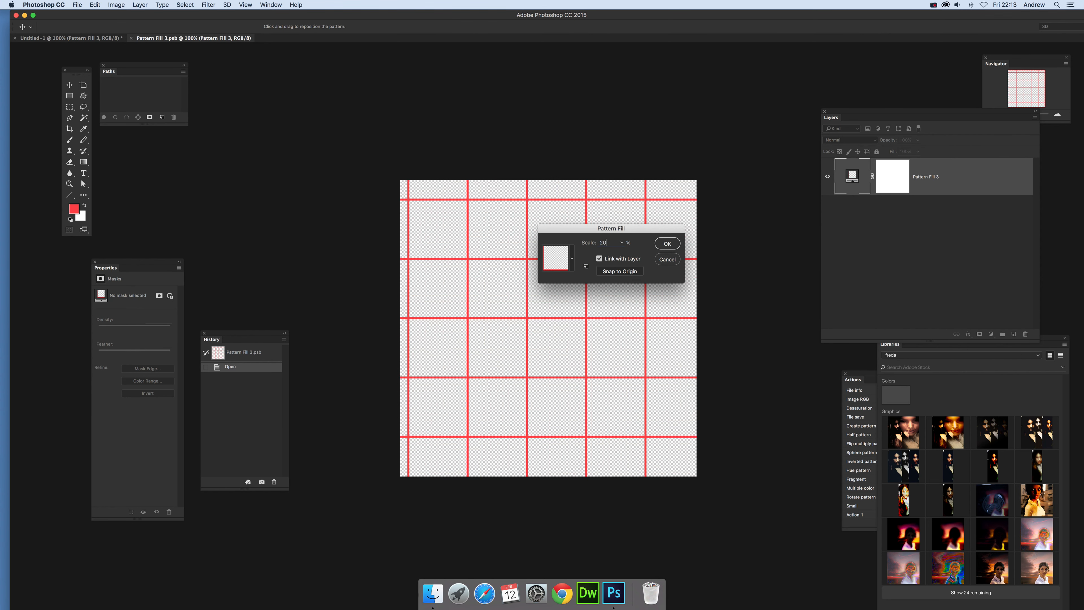
left_click(667, 244)
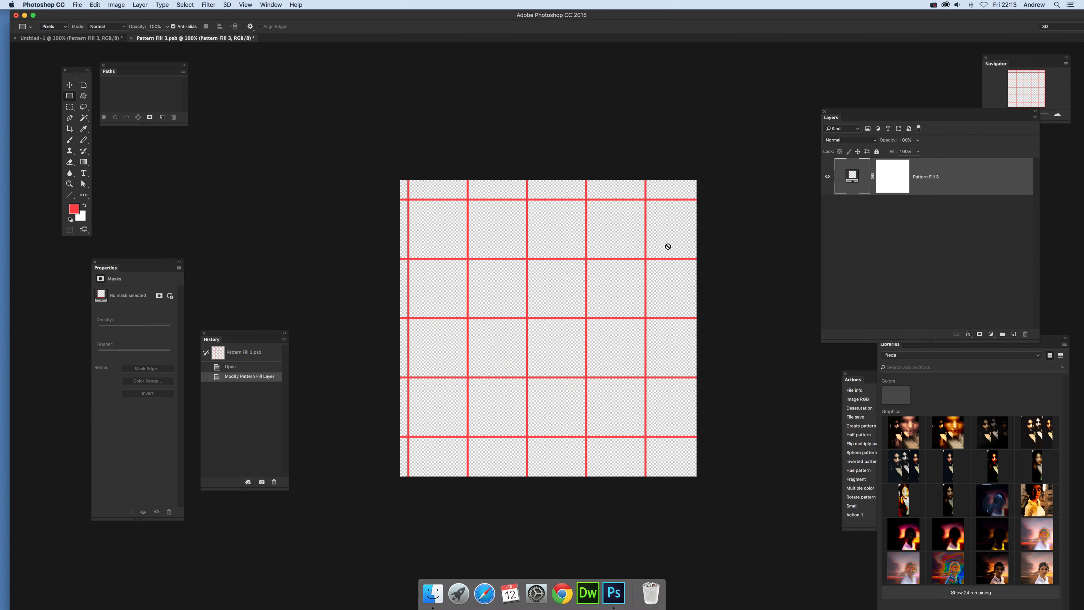
left_click(132, 39)
left_click(611, 190)
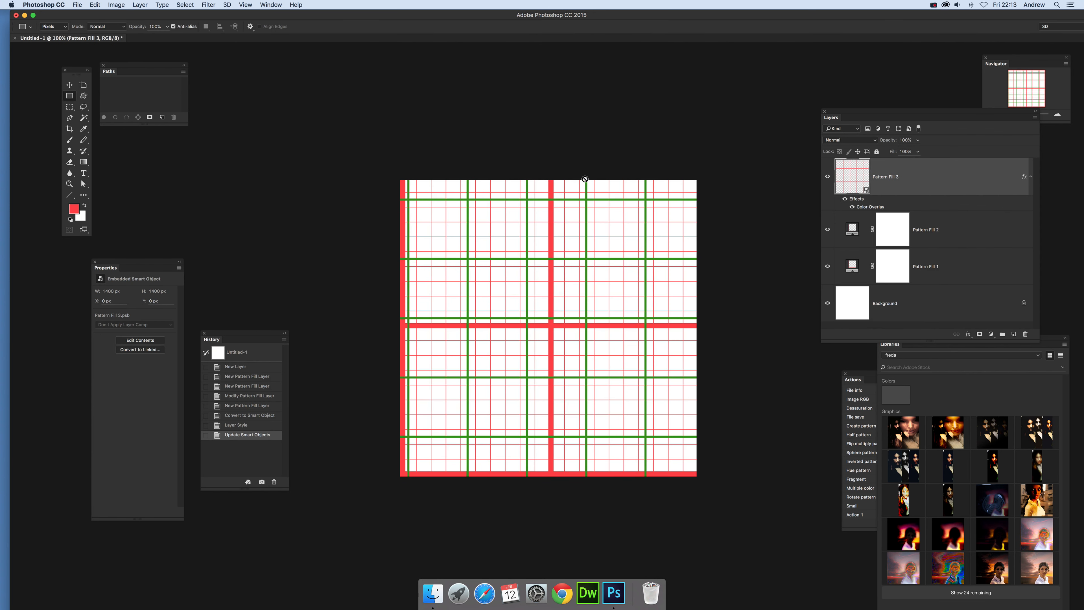